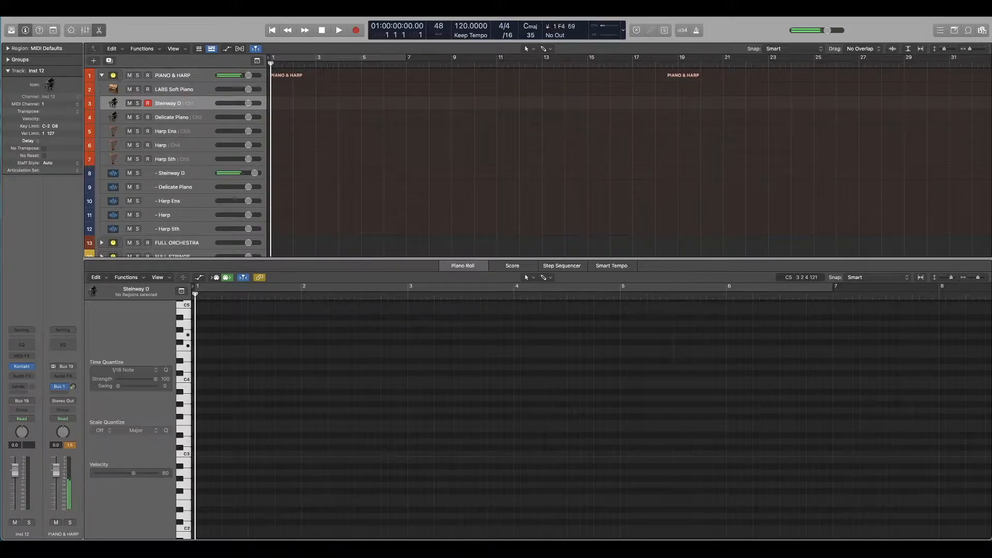
# Step: Start recording on the Steinway D track and show the Musical Typing keyboard over the tracks area
pyautogui.press('r')
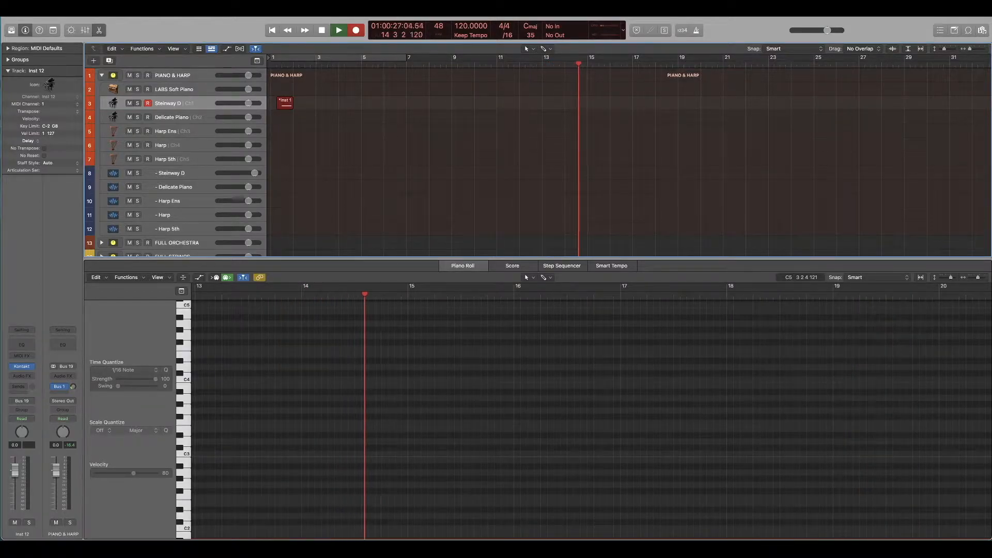
pyautogui.click(203, 8)
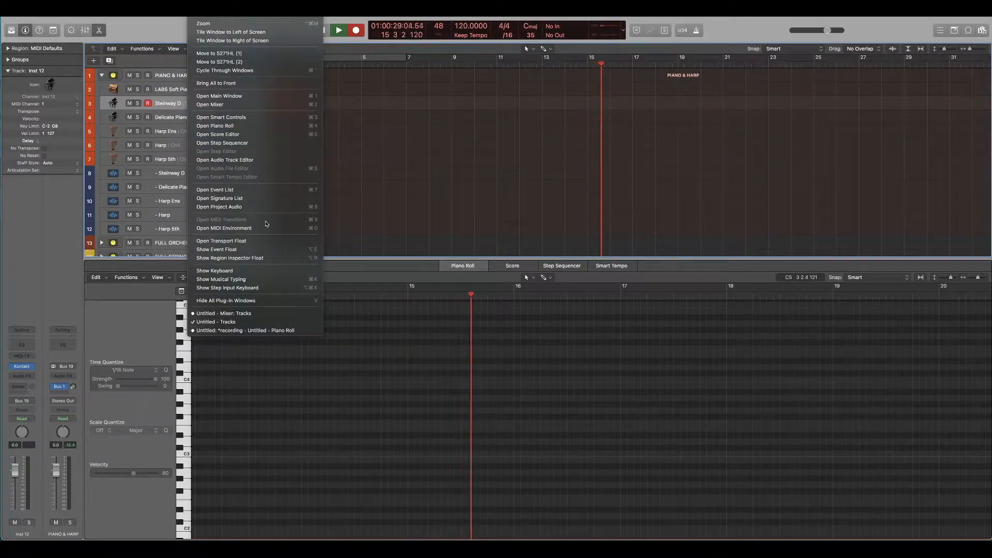
pyautogui.click(244, 280)
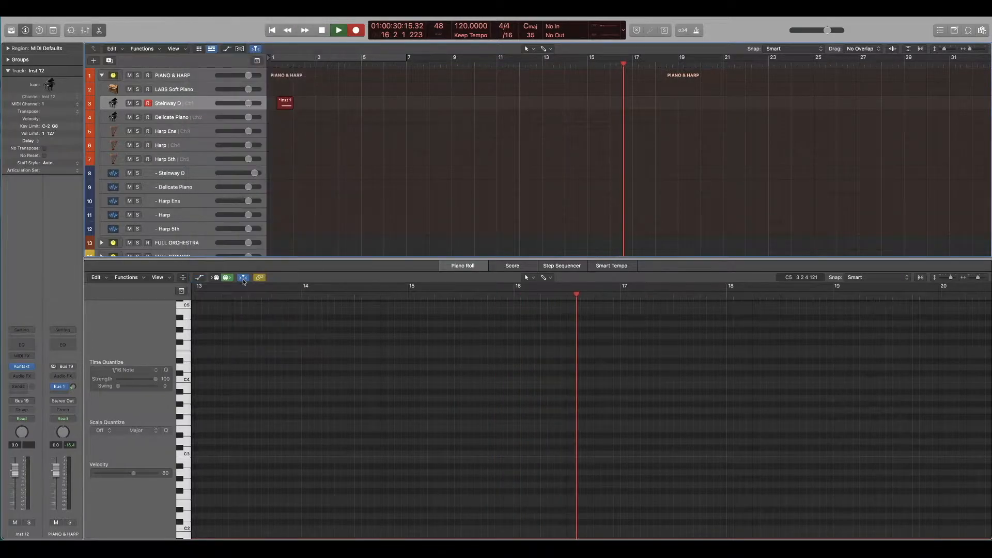
pyautogui.moveTo(412, 392); pyautogui.dragTo(526, 199)
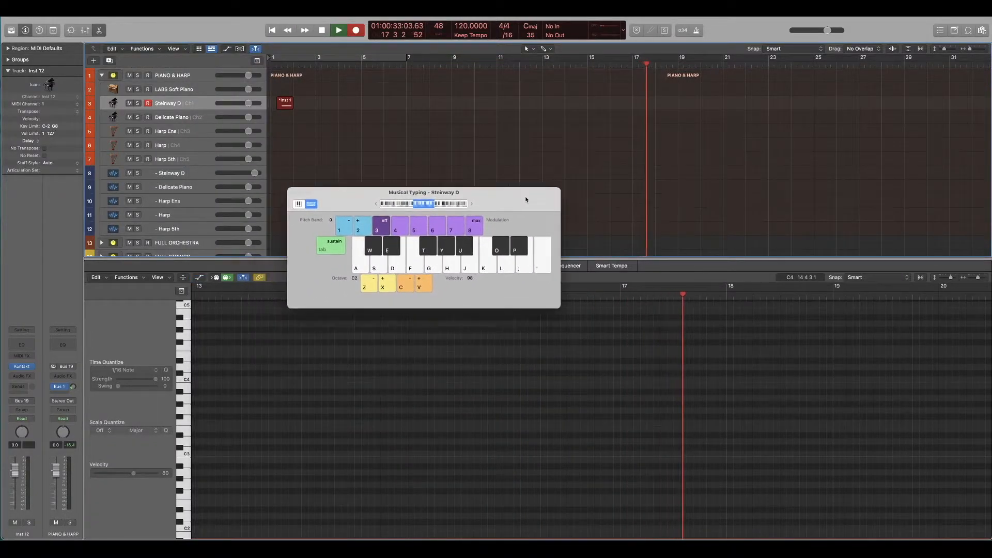
# Step: Play a short run of G, A and B notes with Musical Typing, and hide the keyboard
pyautogui.press('h')
pyautogui.press('h')
pyautogui.press('h')
pyautogui.press('h')
pyautogui.press('h')
pyautogui.press('g')
pyautogui.press('h')
pyautogui.press('j')
pyautogui.press('h')
pyautogui.press('g')
pyautogui.press('j')
pyautogui.press('h')
pyautogui.press('g')
pyautogui.press('j')
pyautogui.press('j')
pyautogui.press('g')
pyautogui.press('h')
pyautogui.press('j')
pyautogui.press('g')
pyautogui.press('h')
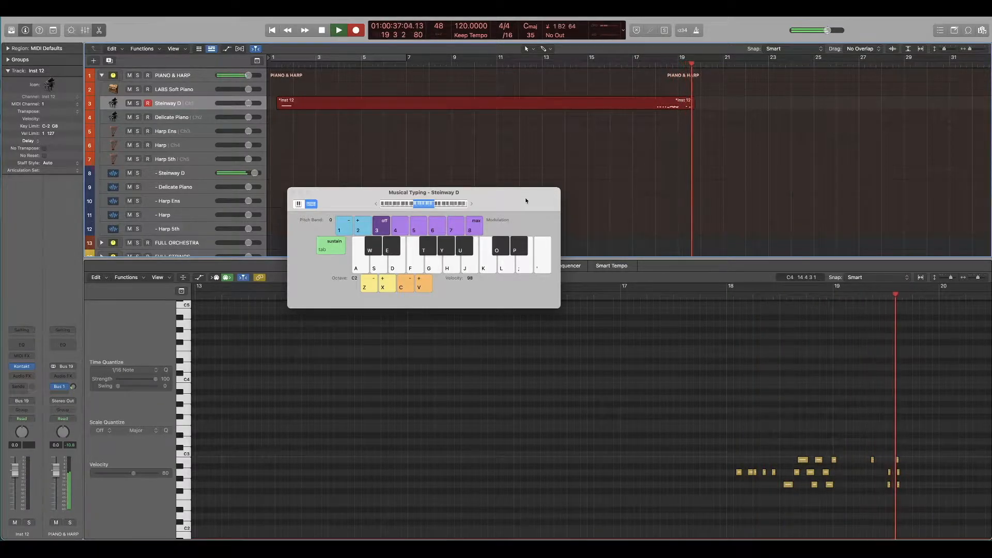
pyautogui.press('g')
pyautogui.press('g')
pyautogui.press('h')
pyautogui.press('j')
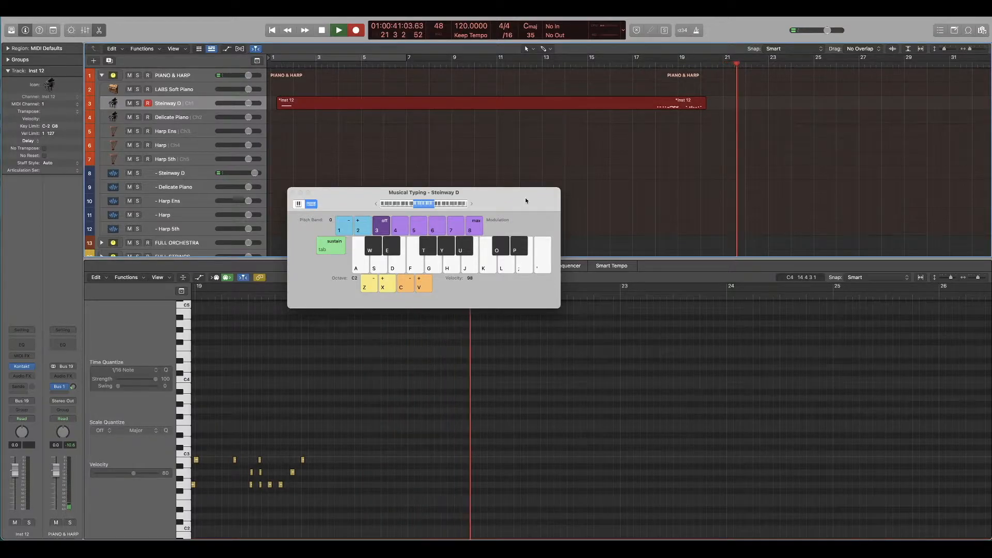
pyautogui.press('super+k')
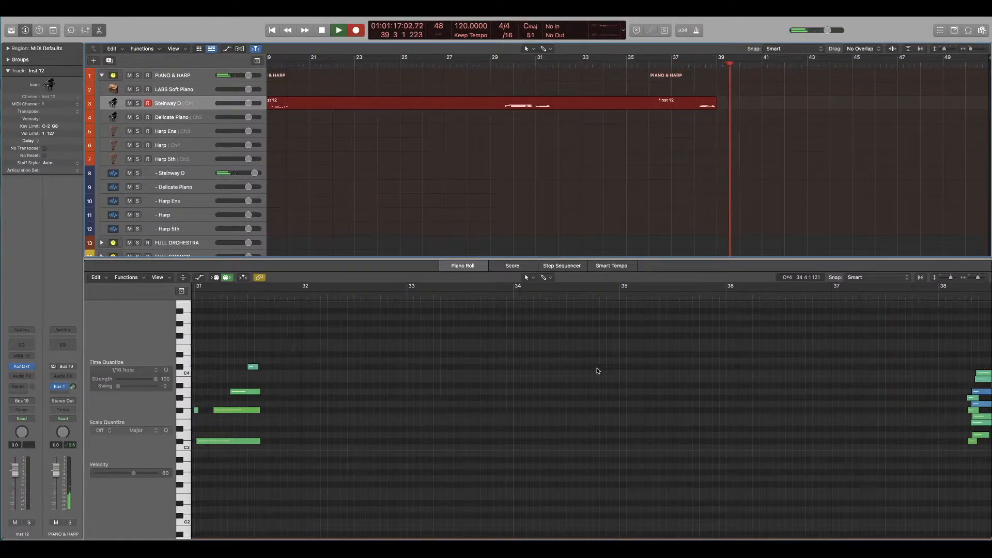
# Step: Stop recording, return to the project start and delete the recorded Steinway D regions
pyautogui.press('space')
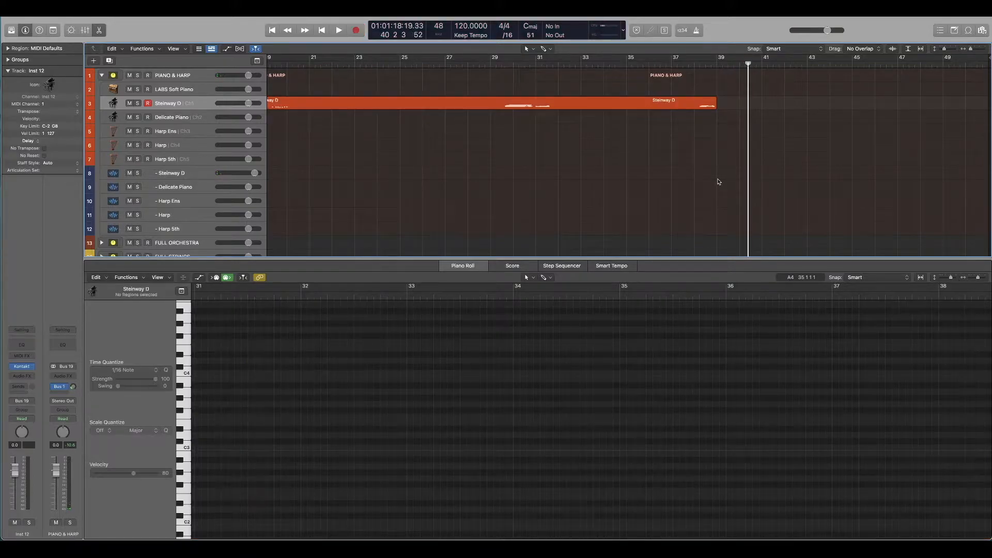
pyautogui.press('Return')
pyautogui.press('Delete')
# Step: Record a Steinway D take from the project start until about bar 15, and return the playhead to bar 1
pyautogui.press('r')
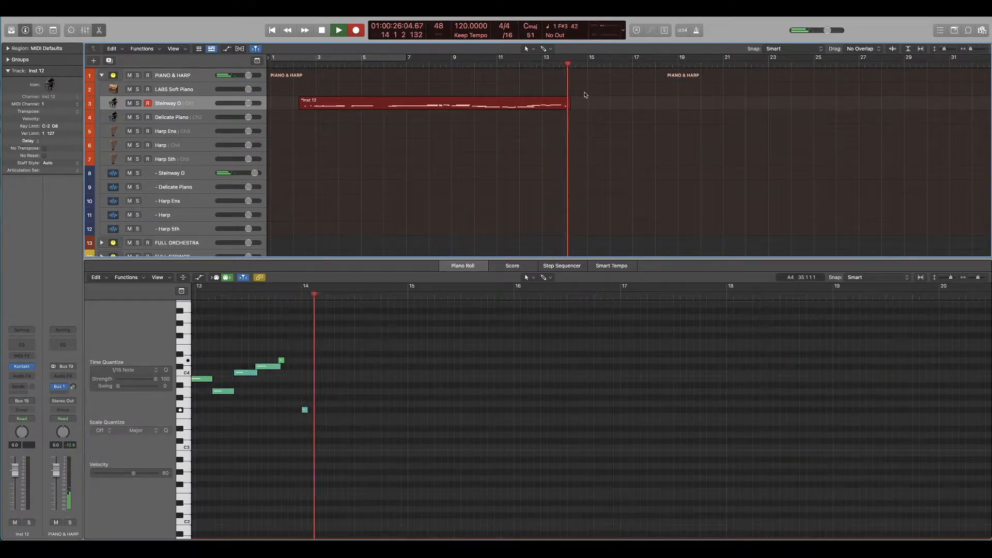
pyautogui.press('space')
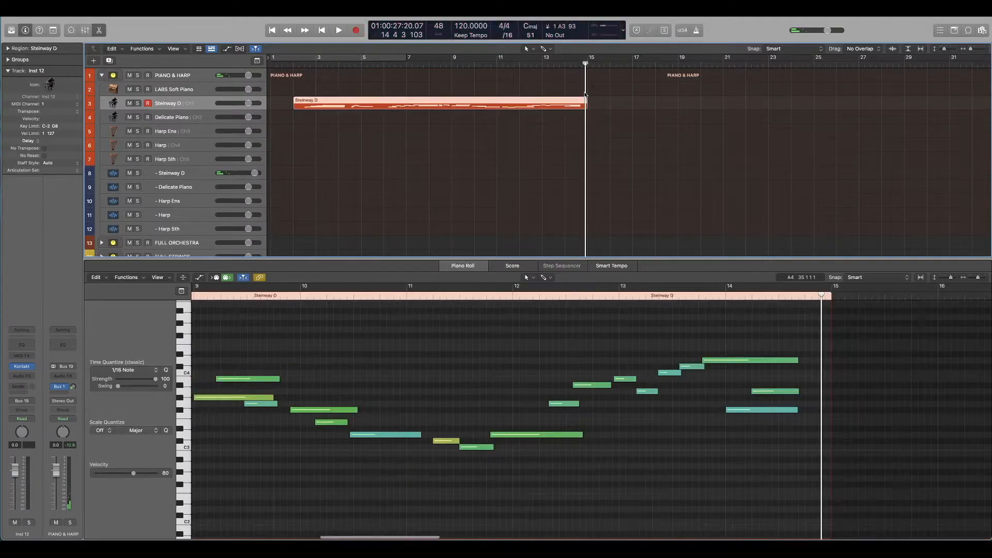
pyautogui.press('Return')
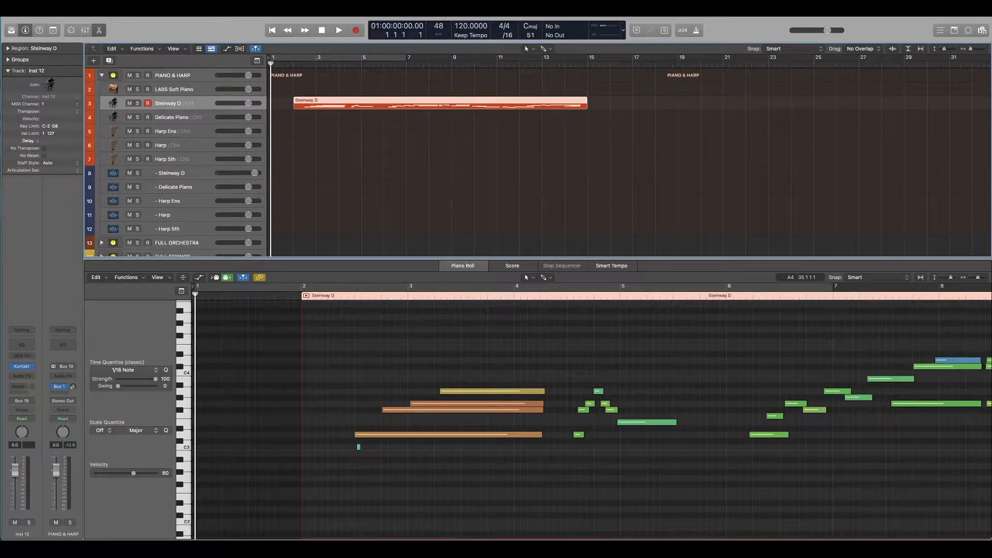
# Step: Start a new recording on the Steinway D track from bar 17 and show Musical Typing
pyautogui.click(634, 64)
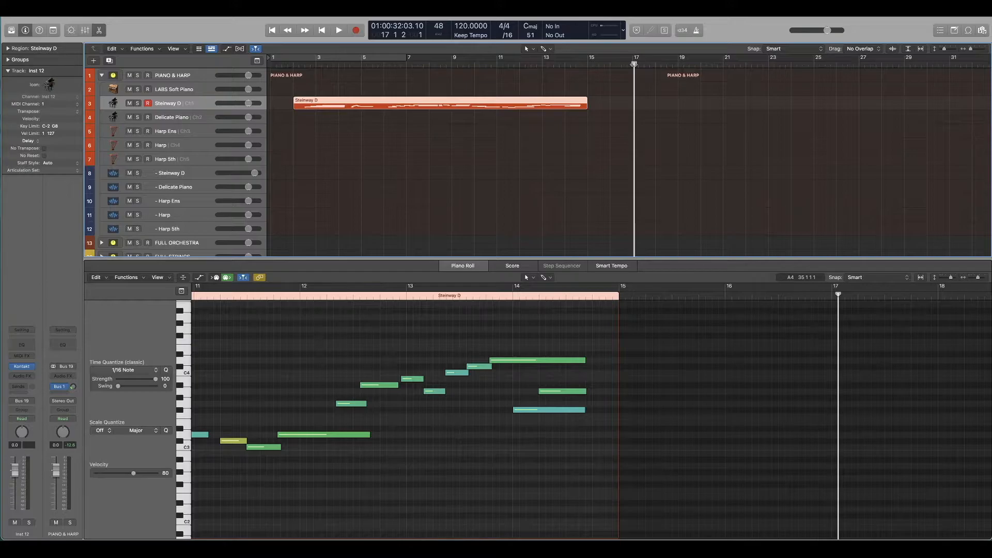
pyautogui.press('space')
pyautogui.press('super+k')
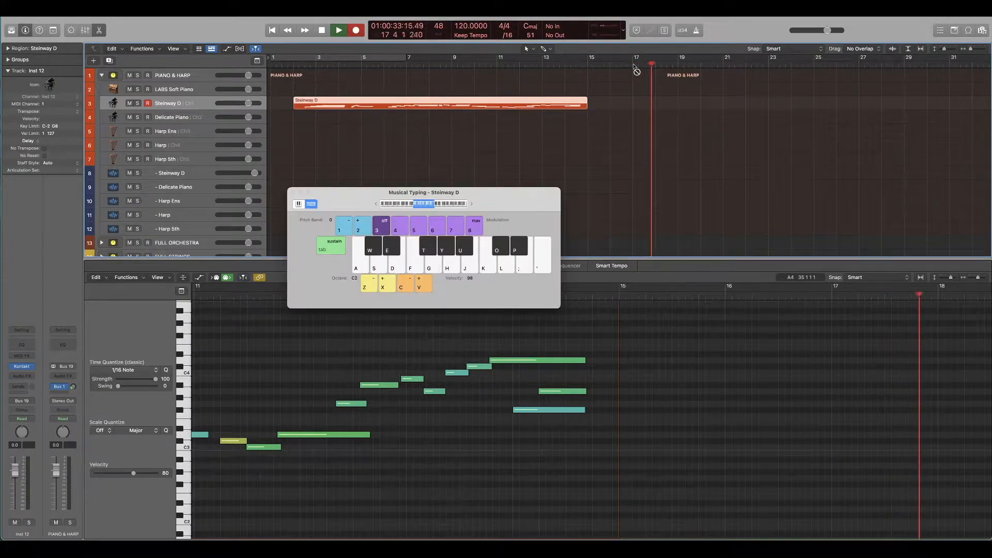
# Step: Play a melody between C2 and D3 with Musical Typing, starting A, B, C, C#, then stop recording and hide the keyboard
pyautogui.press('h')
pyautogui.press('j')
pyautogui.press('k')
pyautogui.press('o')
pyautogui.press('g')
pyautogui.press('l')
pyautogui.press('e')
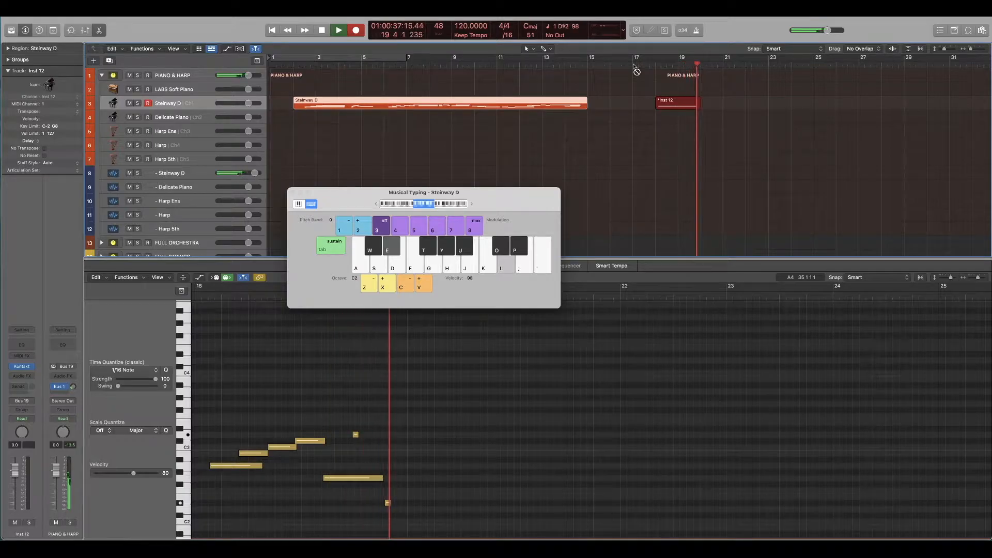
pyautogui.press('f')
pyautogui.press('u')
pyautogui.press('s')
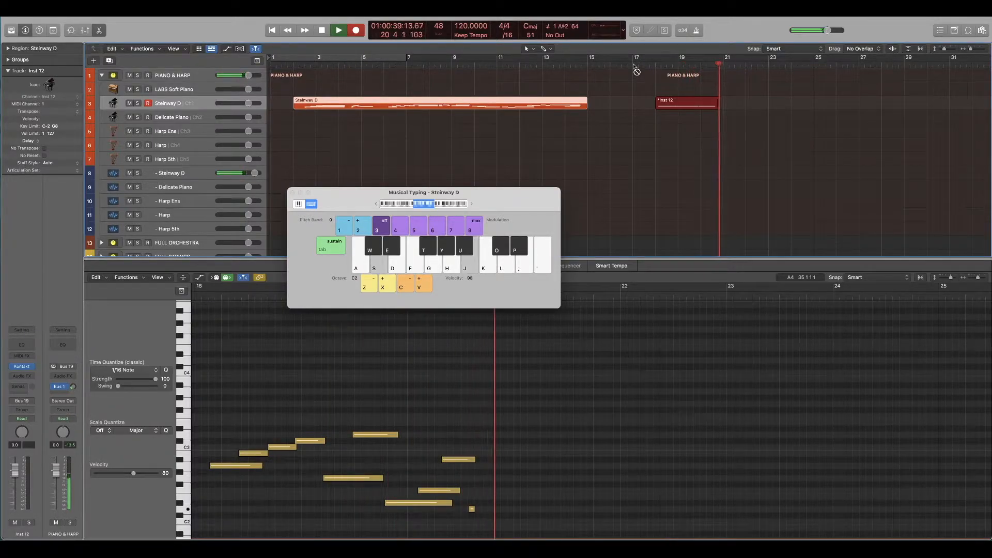
pyautogui.press('j')
pyautogui.press('a')
pyautogui.press('h')
pyautogui.press('w')
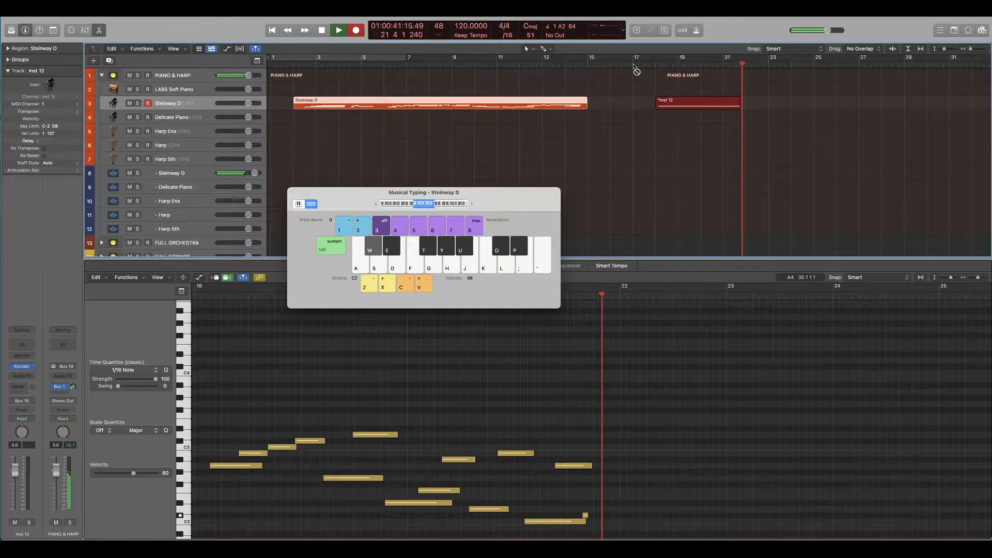
pyautogui.press('h')
pyautogui.press('s')
pyautogui.press('o')
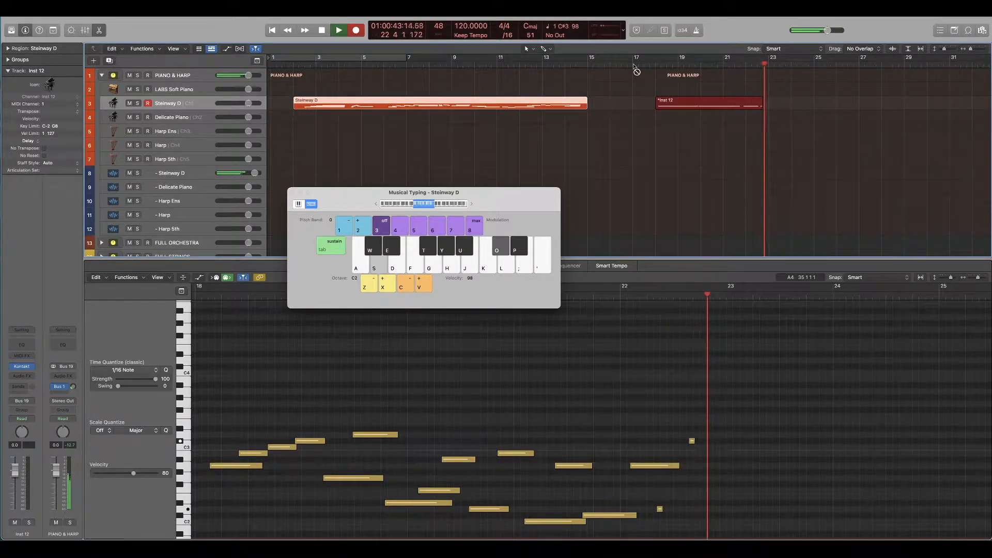
pyautogui.press('space')
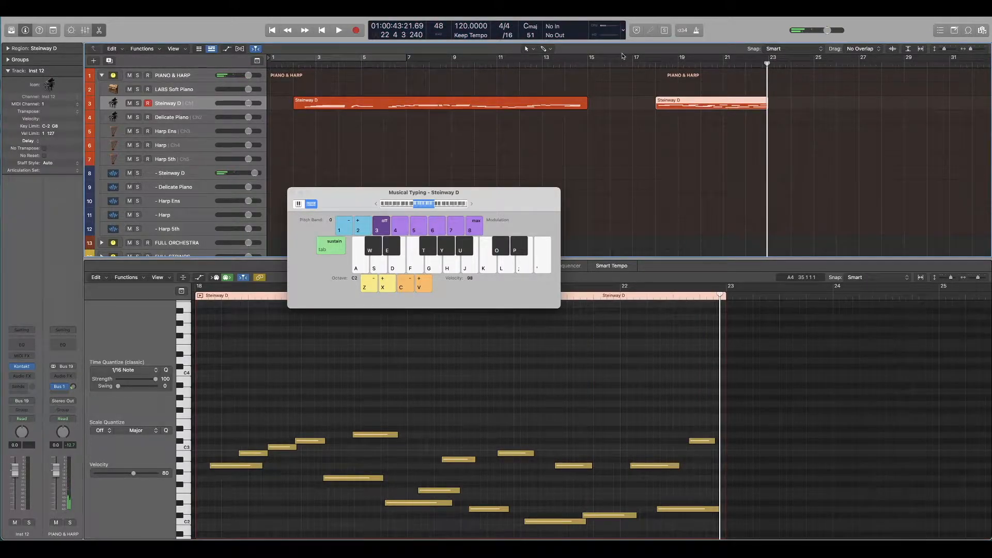
pyautogui.press('super+k')
# Step: Delete the earlier Steinway D region and move the new melody region to the start of bar 1
pyautogui.click(655, 65)
pyautogui.scroll(-2, 546, 444)
pyautogui.scroll(-5, 496, 430)
pyautogui.scroll(-3, 495, 430)
pyautogui.moveTo(565, 157); pyautogui.dragTo(515, 103)
pyautogui.press('Delete')
pyautogui.moveTo(708, 148); pyautogui.dragTo(297, 105)
pyautogui.click(509, 125)
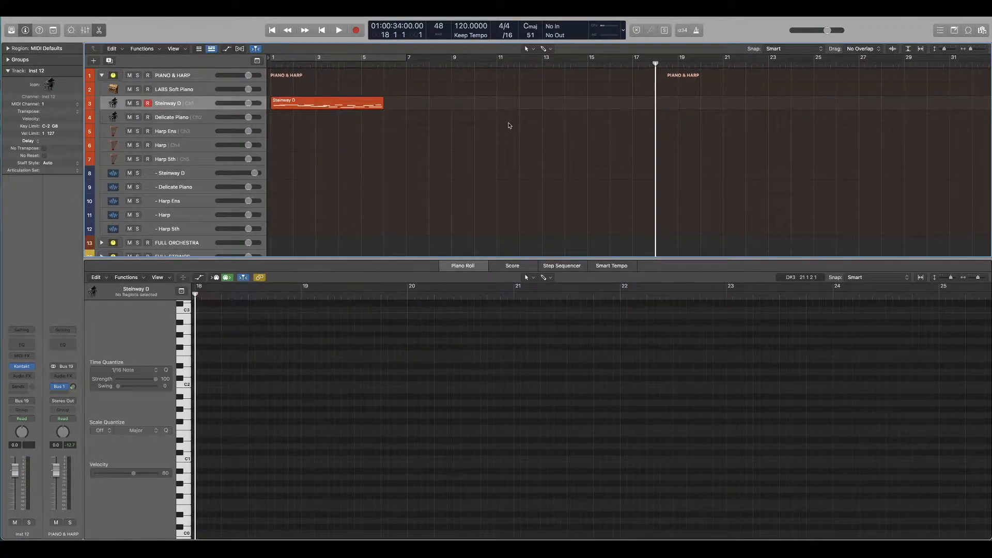
# Step: Play back the opening of the melody from bar 1 and return the playhead to the start
pyautogui.press('Return')
pyautogui.press('space')
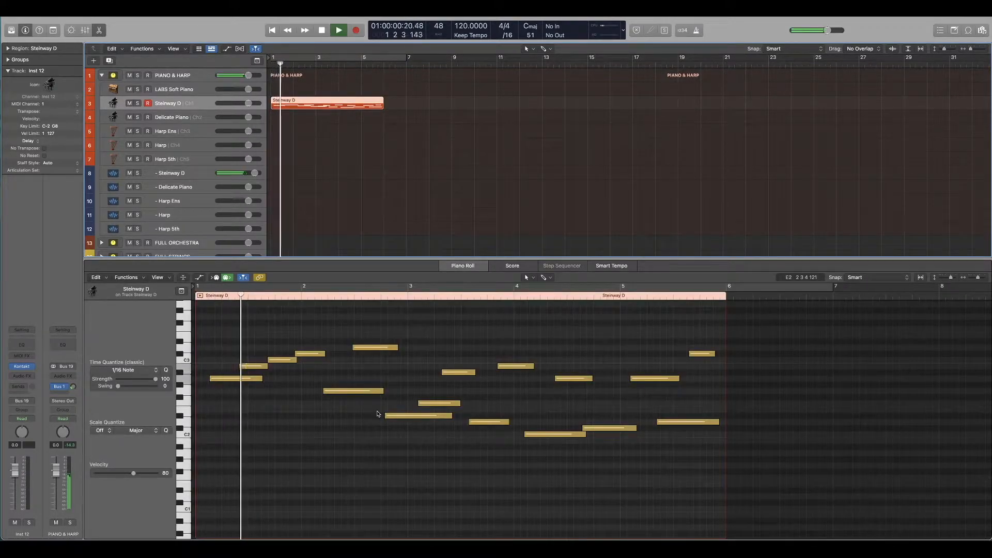
pyautogui.press('space')
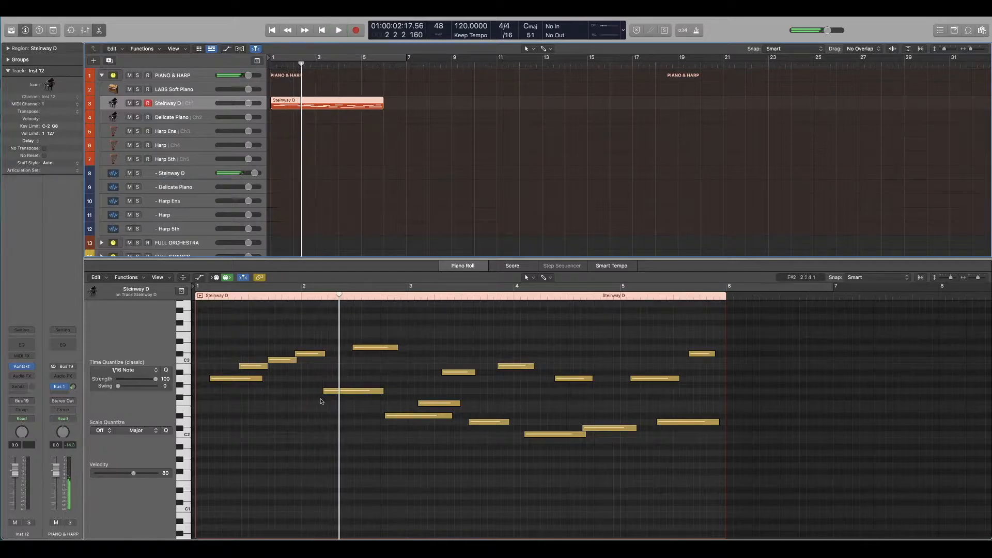
pyautogui.press('Return')
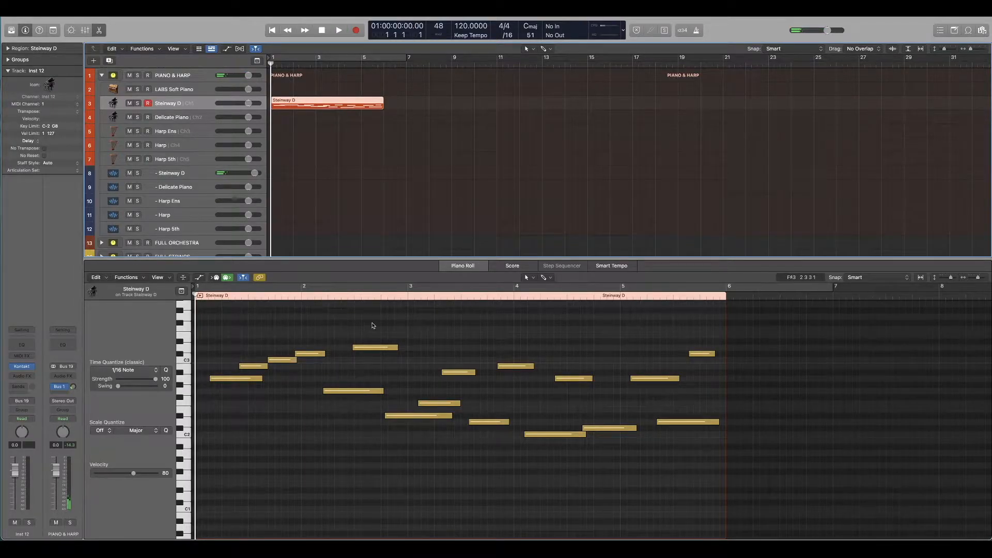
# Step: Move every note from the fifth onward about one bar later, and play the four opening notes
pyautogui.moveTo(349, 326); pyautogui.dragTo(785, 537)
pyautogui.click(421, 364)
pyautogui.scroll(4, 372, 389)
pyautogui.press('space')
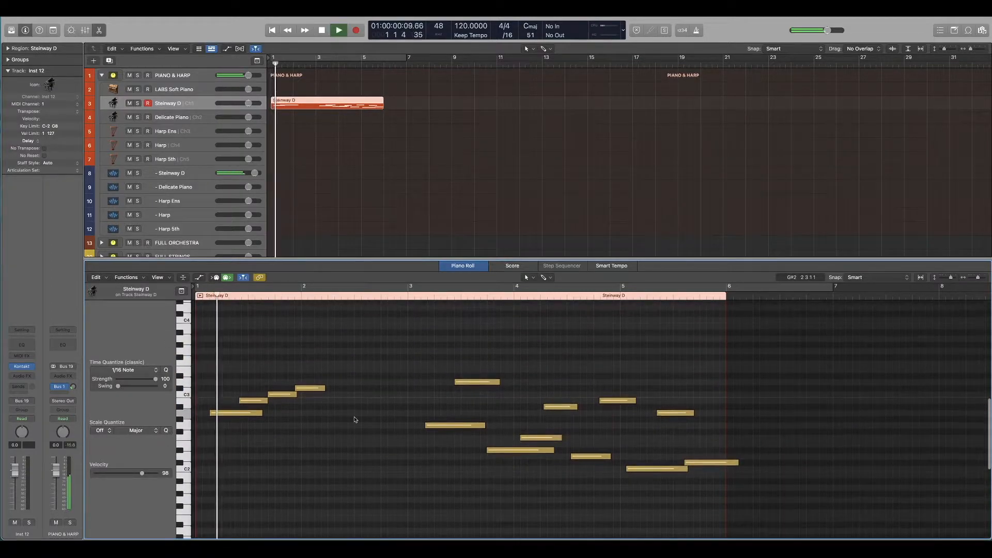
pyautogui.press('space')
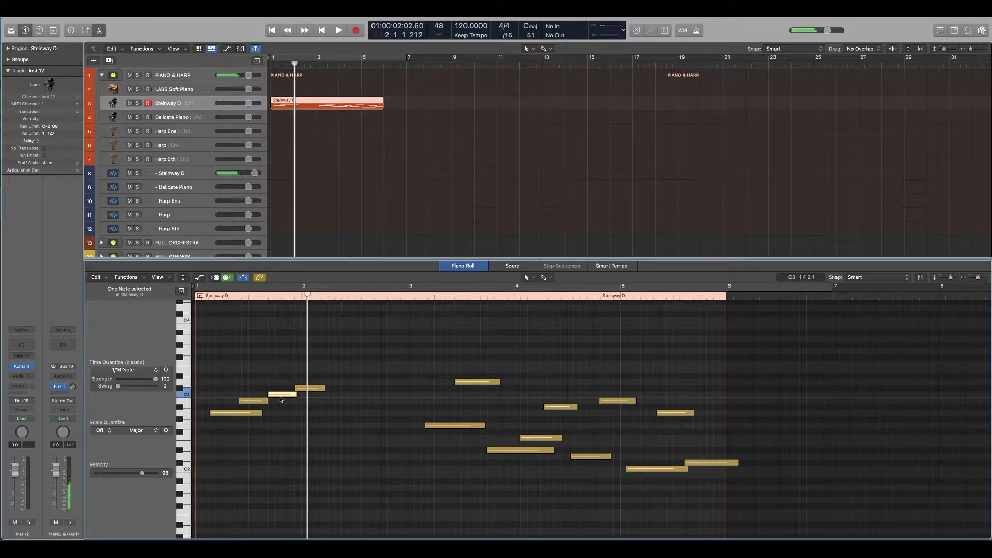
# Step: Raise the third note to D3 and lower the fourth note to C3, listening to the phrase
pyautogui.moveTo(280, 397); pyautogui.dragTo(280, 389)
pyautogui.press('space')
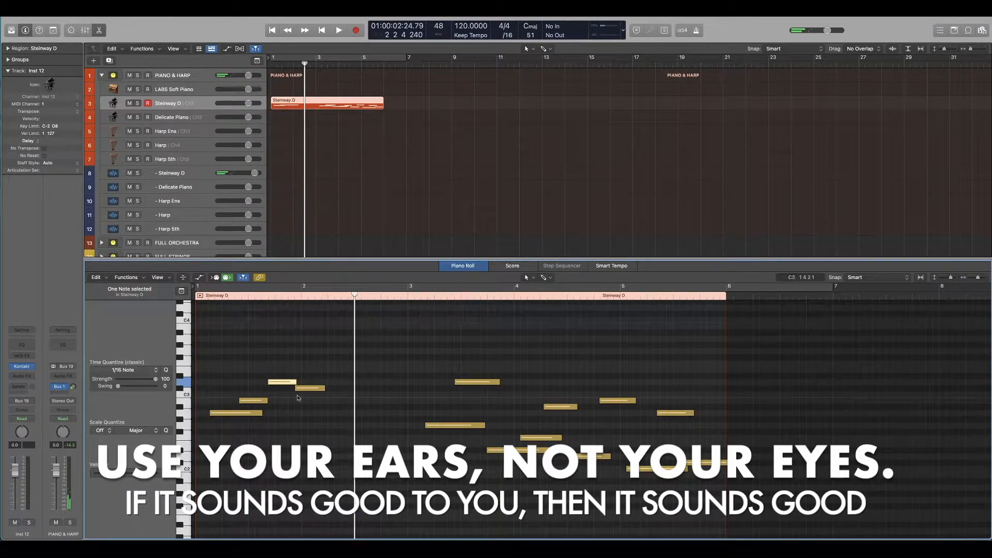
pyautogui.moveTo(306, 391); pyautogui.dragTo(306, 396)
pyautogui.press('space')
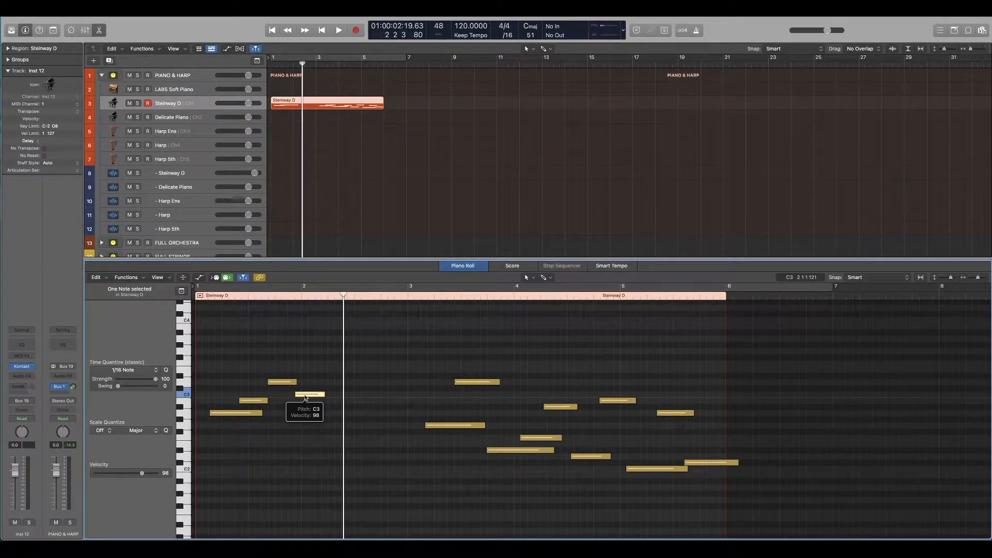
# Step: Move the first G2 note back to just after the start of bar 2 and play the phrase from the beginning
pyautogui.moveTo(436, 427); pyautogui.dragTo(325, 426)
pyautogui.press('Return')
pyautogui.press('space')
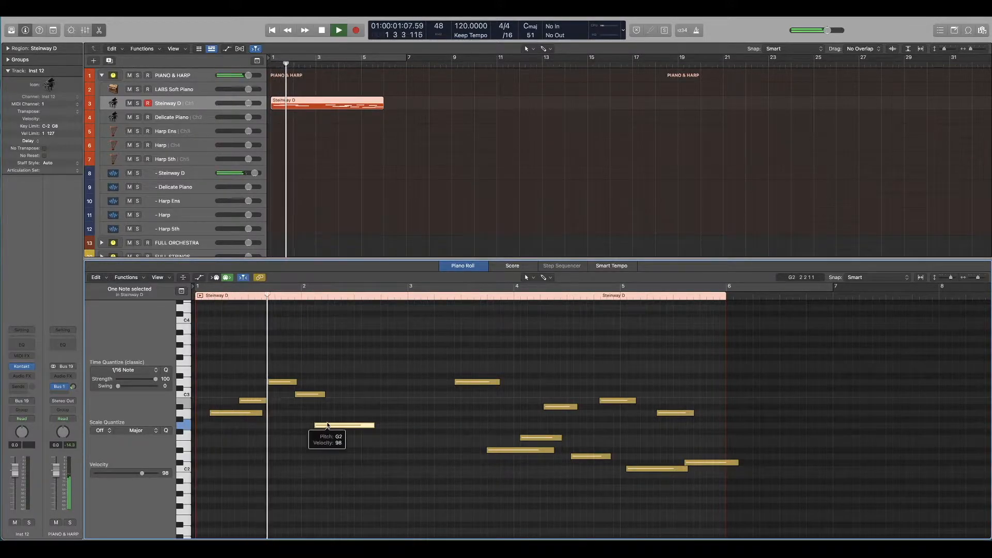
pyautogui.press('space')
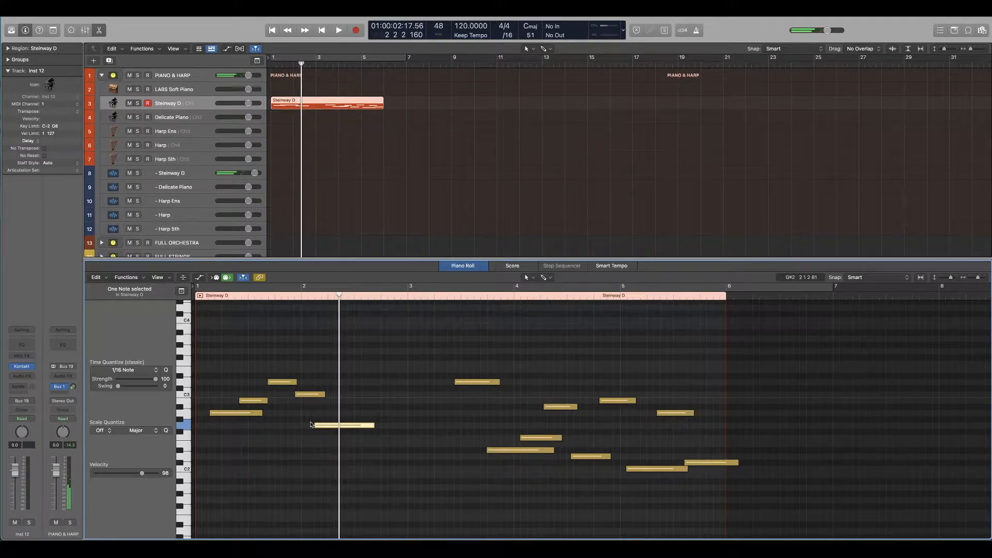
pyautogui.press('Return')
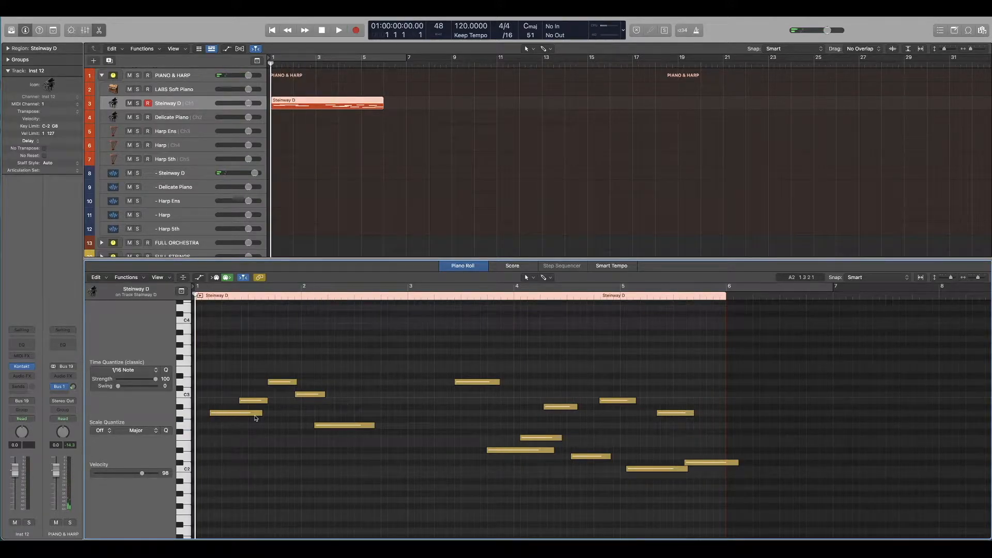
# Step: Quantize the first five notes of the melody to 1/4 Note
pyautogui.scroll(-1, 255, 416)
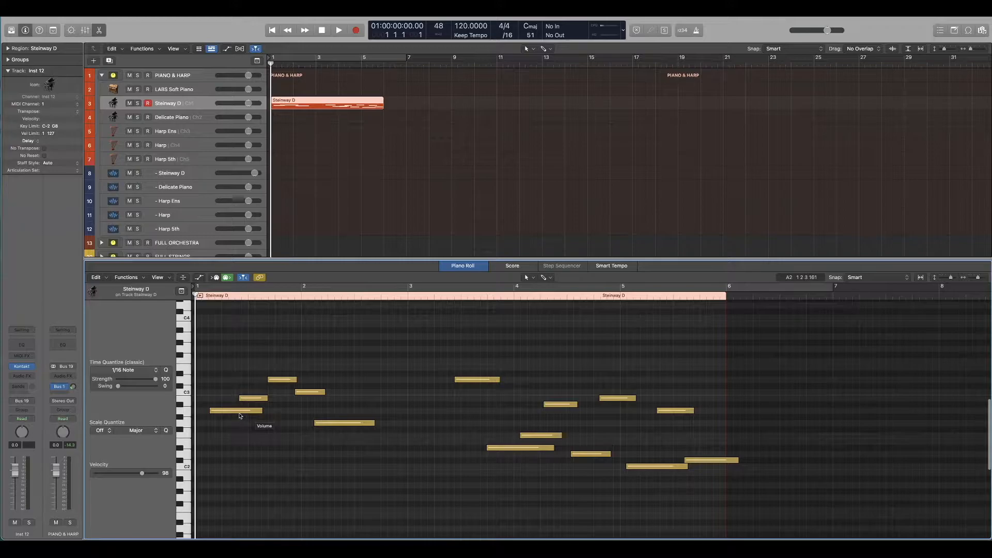
pyautogui.moveTo(209, 369); pyautogui.dragTo(336, 463)
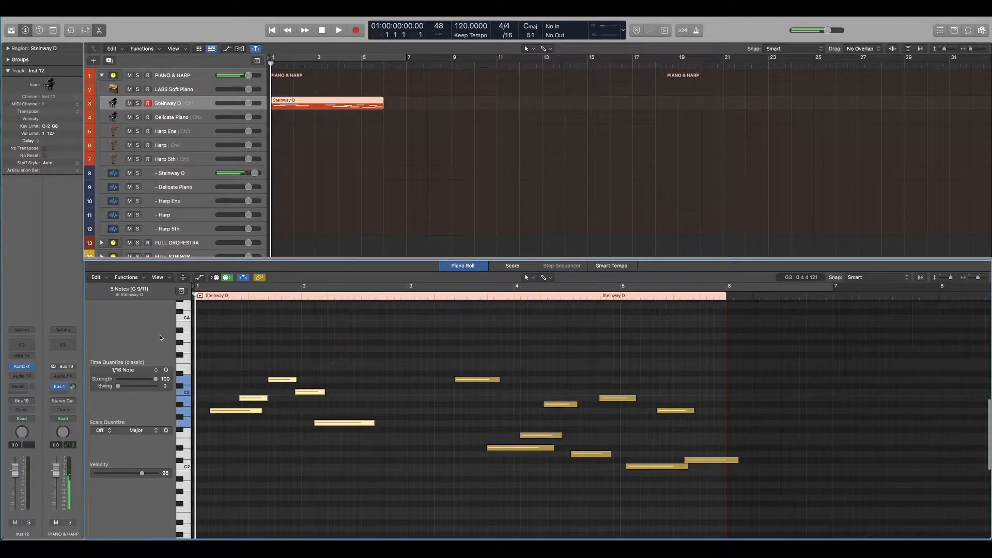
pyautogui.click(153, 370)
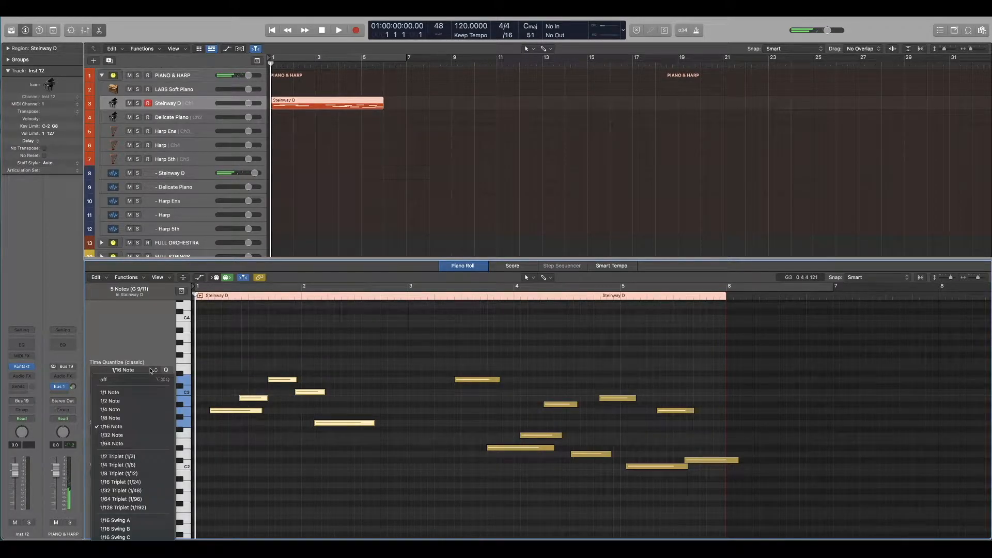
pyautogui.click(135, 410)
# Step: Move the five opening notes one beat earlier so the first note starts exactly at bar 1
pyautogui.moveTo(242, 410); pyautogui.dragTo(216, 411)
pyautogui.moveTo(261, 363); pyautogui.dragTo(372, 467)
pyautogui.moveTo(257, 400); pyautogui.dragTo(230, 399)
pyautogui.click(247, 414)
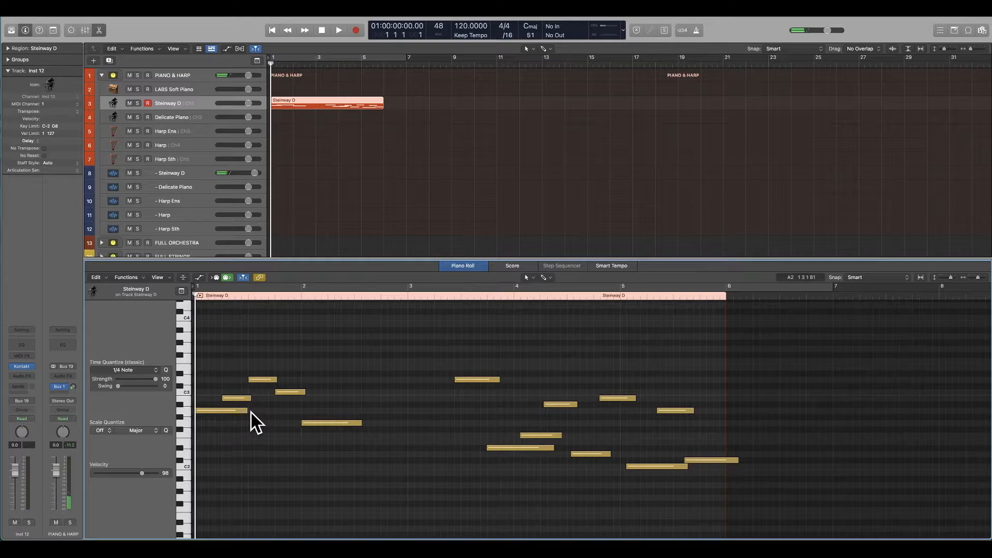
# Step: Shorten the first note to about one beat and the G2 note in bar 2 to about two beats, playing the phrase between edits
pyautogui.moveTo(248, 411); pyautogui.dragTo(221, 412)
pyautogui.click(263, 419)
pyautogui.press('space')
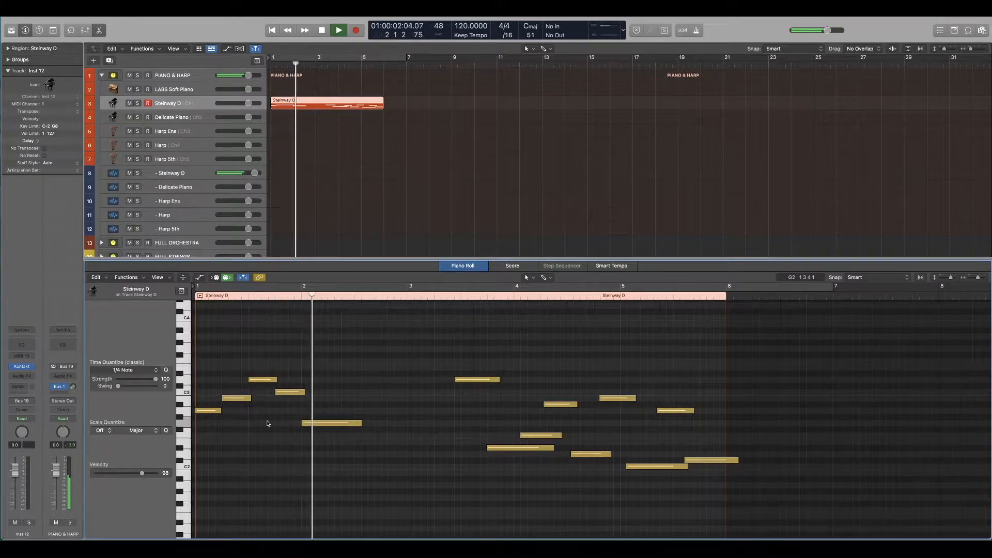
pyautogui.press('space')
pyautogui.moveTo(361, 423); pyautogui.dragTo(353, 424)
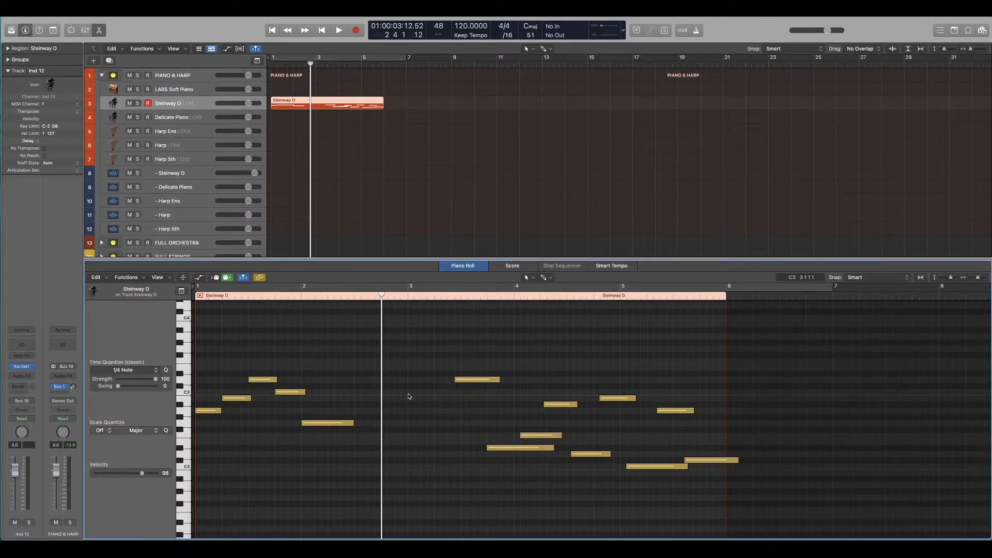
# Step: Move the isolated D3 note back to beat 3 of bar 2, about two beats long, and play from there
pyautogui.moveTo(469, 384); pyautogui.dragTo(406, 383)
pyautogui.press('space')
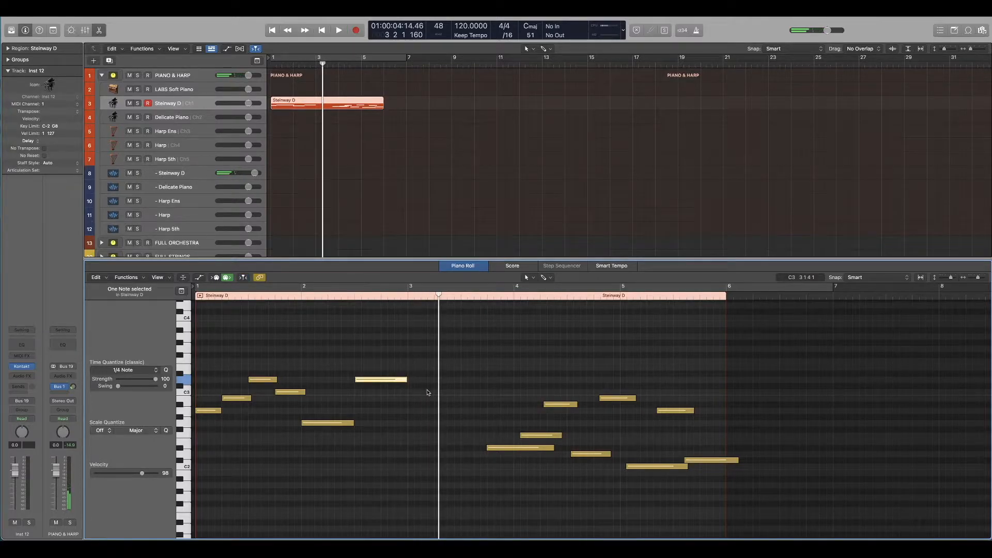
pyautogui.click(351, 298)
# Step: Shorten the D3 note at beat 3 of bar 2 to one beat, copy it to beat 4, and play the phrase
pyautogui.moveTo(406, 379)
pyautogui.mouseDown()
pyautogui.moveTo(376, 382)
pyautogui.moveTo(400, 387)
pyautogui.mouseUp()
pyautogui.moveTo(398, 383); pyautogui.dragTo(398, 384)
pyautogui.press('space')
pyautogui.press('space')
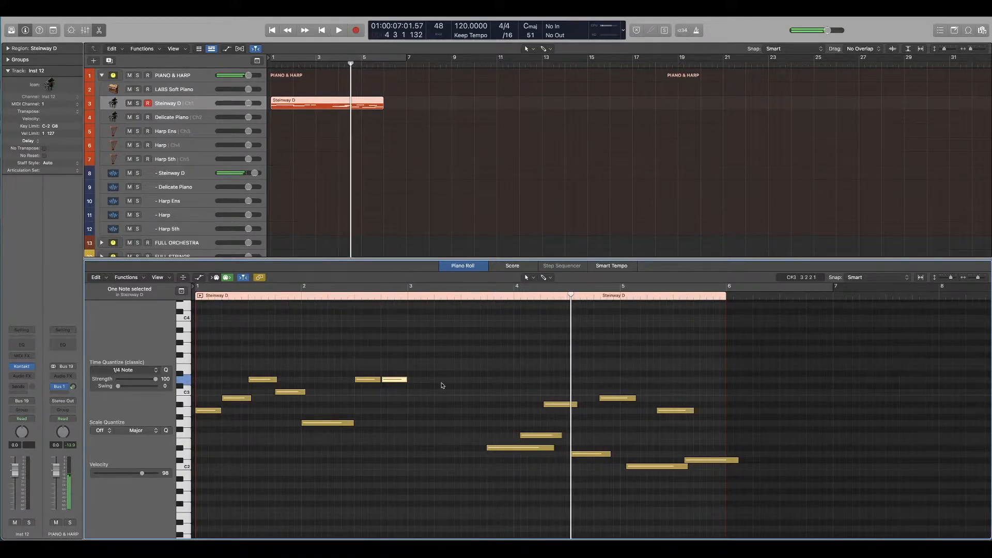
pyautogui.click(443, 384)
# Step: Move the remaining eight notes earlier so the first starts at bar 3, and quantize them to 1/4 Note
pyautogui.moveTo(493, 370); pyautogui.dragTo(704, 492)
pyautogui.moveTo(488, 448); pyautogui.dragTo(409, 448)
pyautogui.click(441, 436)
pyautogui.moveTo(475, 405); pyautogui.dragTo(471, 408)
pyautogui.moveTo(625, 343); pyautogui.dragTo(459, 481)
pyautogui.click(166, 370)
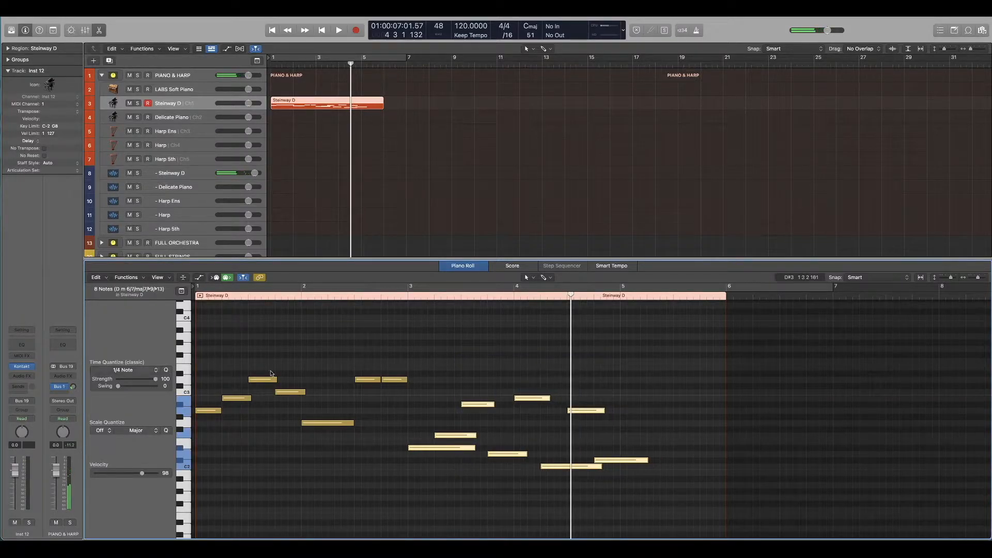
# Step: Play the phrase from late in bar 2 and delete the last C#2 note at the end of bar 4
pyautogui.click(382, 367)
pyautogui.click(380, 295)
pyautogui.press('space')
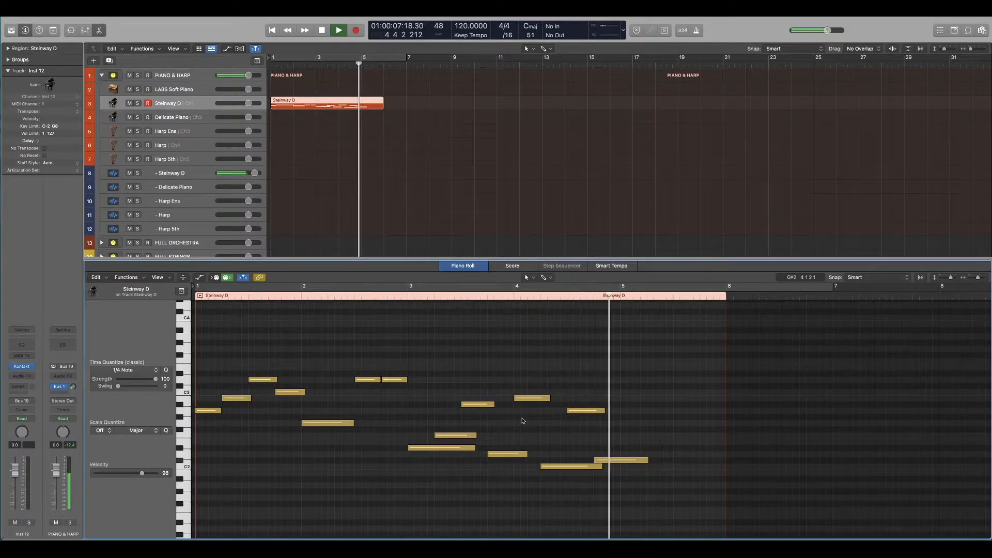
pyautogui.press('space')
pyautogui.moveTo(665, 448); pyautogui.dragTo(647, 467)
pyautogui.press('Delete')
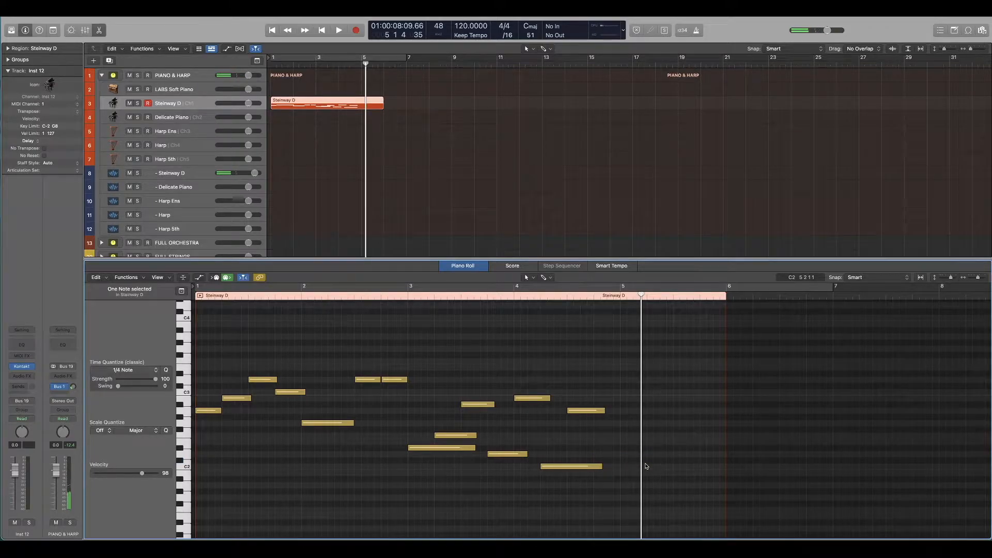
# Step: Raise the B2 note at the start of bar 4 to C3 and play the passage
pyautogui.click(531, 399)
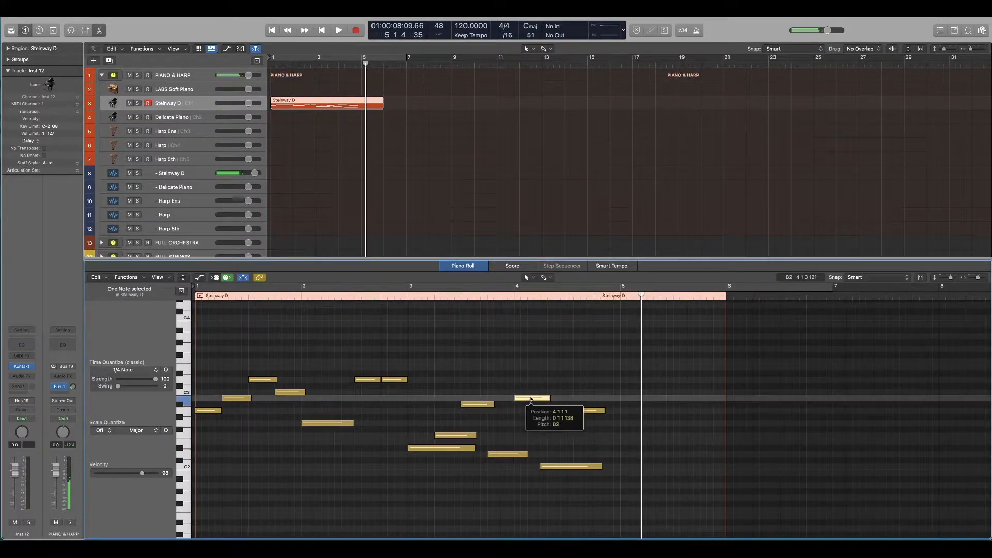
pyautogui.hotkey('alt', 'Up')
pyautogui.press('space')
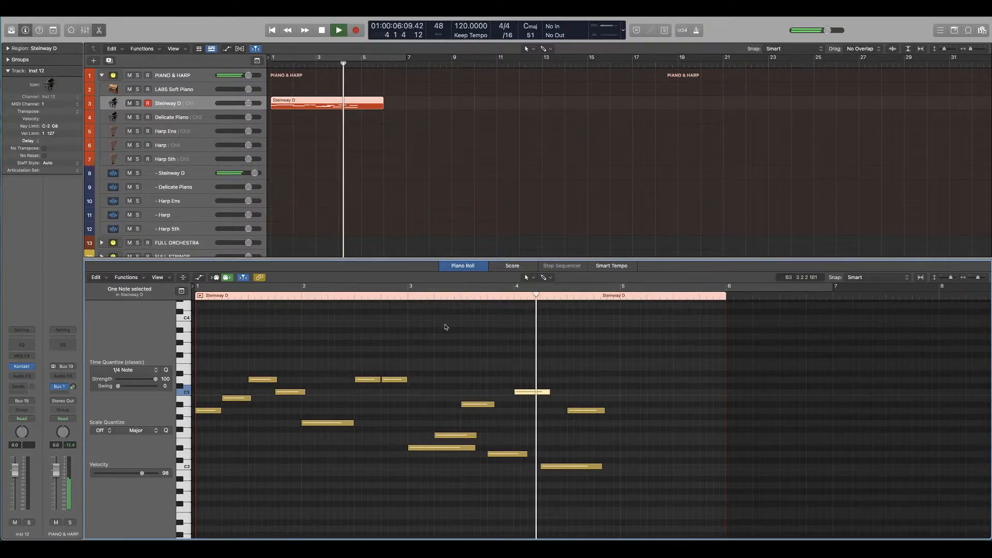
pyautogui.press('space')
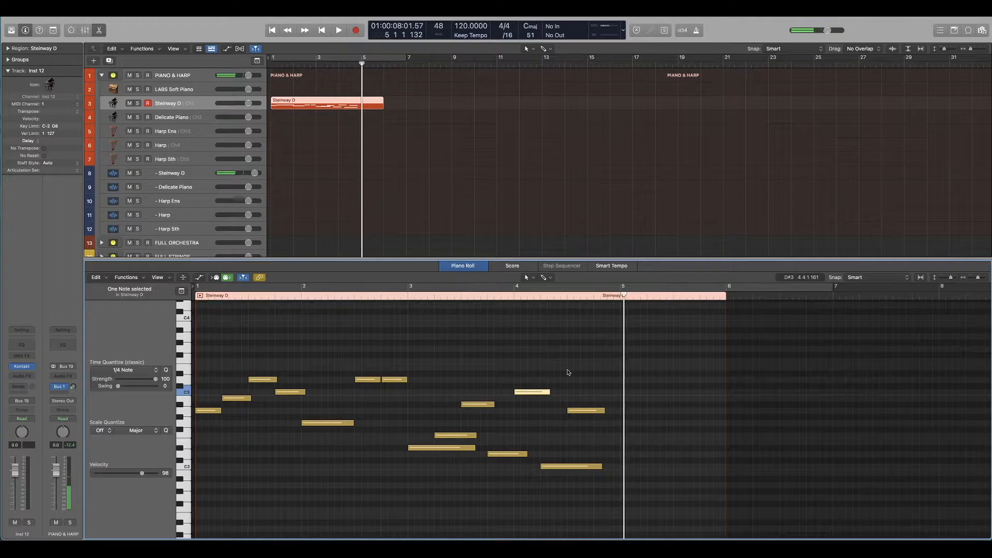
pyautogui.click(569, 371)
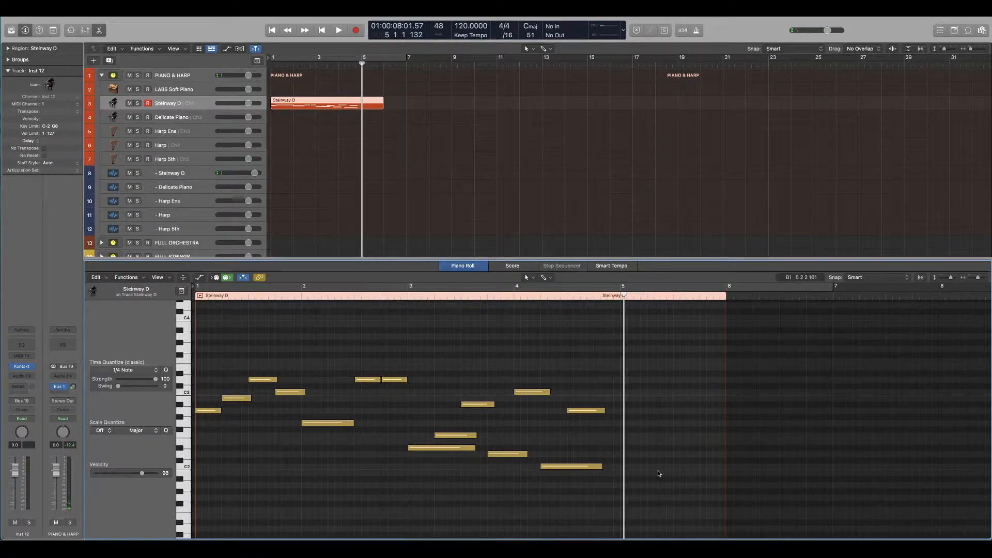
# Step: Copy the A2 note in bar 4 to the start of bar 5 as G#2 and play from bar 4
pyautogui.click(590, 411)
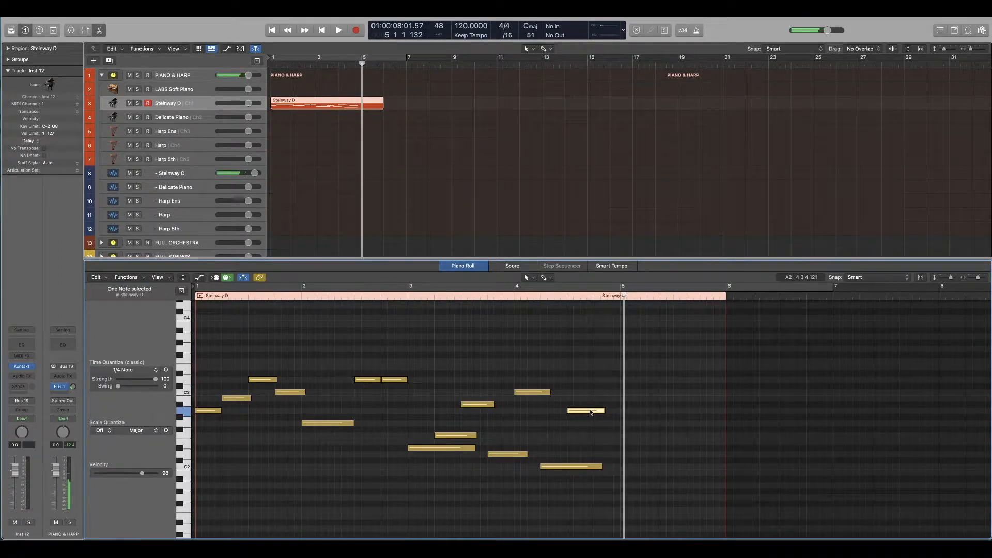
pyautogui.moveTo(591, 411); pyautogui.dragTo(642, 418)
pyautogui.click(515, 288)
pyautogui.press('space')
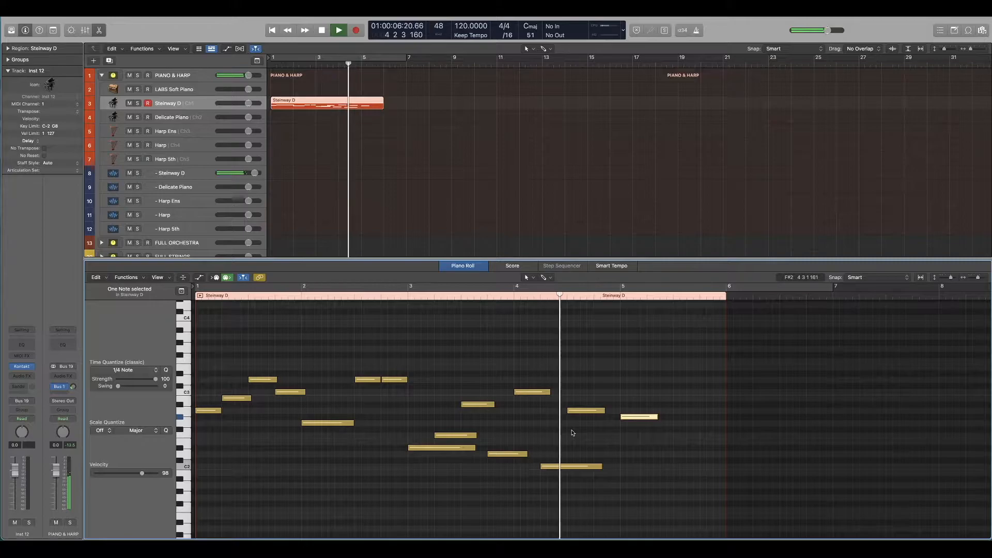
pyautogui.click(634, 435)
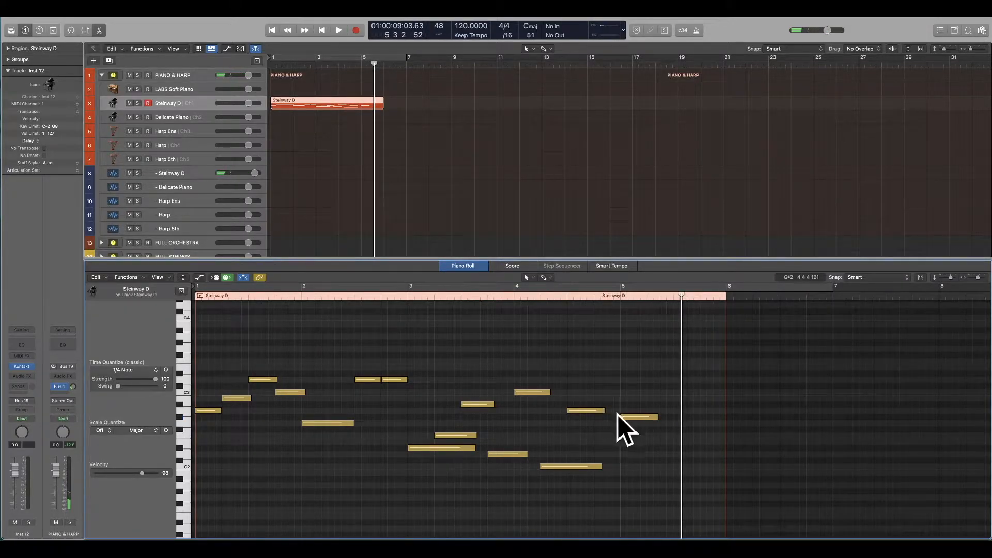
# Step: Lower the note at the start of bar 5 to G2 and play from bar 4
pyautogui.moveTo(621, 418); pyautogui.dragTo(621, 423)
pyautogui.click(514, 290)
pyautogui.press('space')
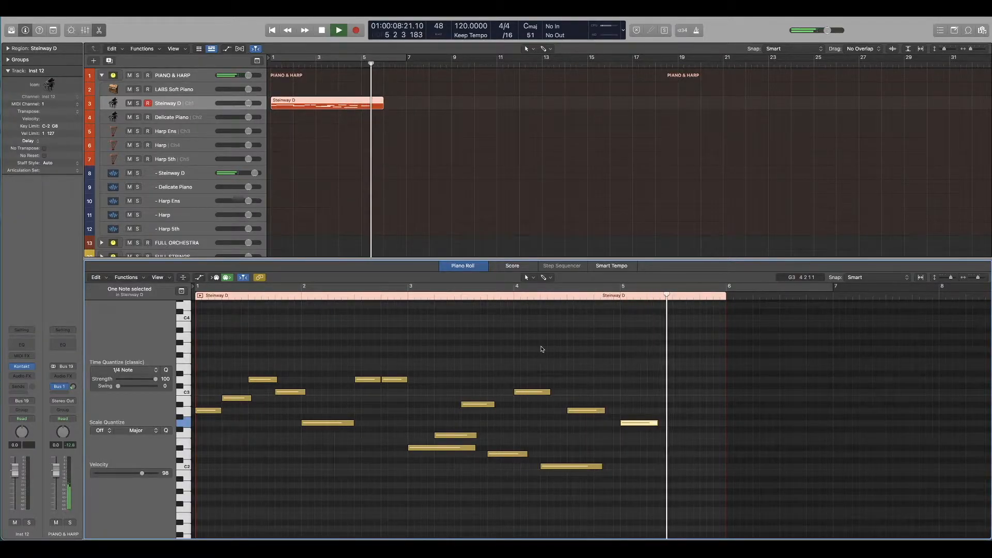
pyautogui.press('space')
pyautogui.click(609, 425)
# Step: Copy the G2 note in bar 5 to beat 3 as A2 and play the melody from the beginning
pyautogui.click(629, 425)
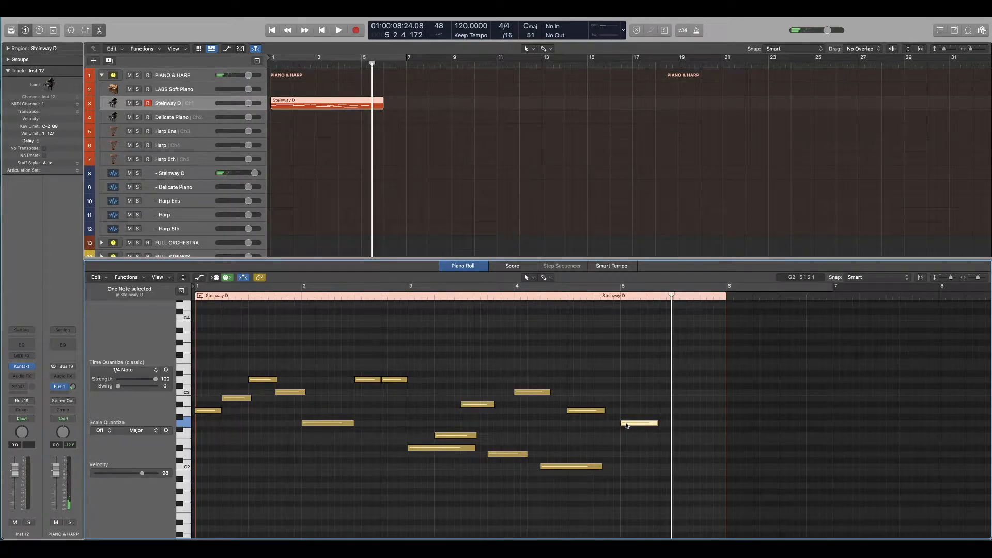
pyautogui.moveTo(609, 424); pyautogui.dragTo(215, 413)
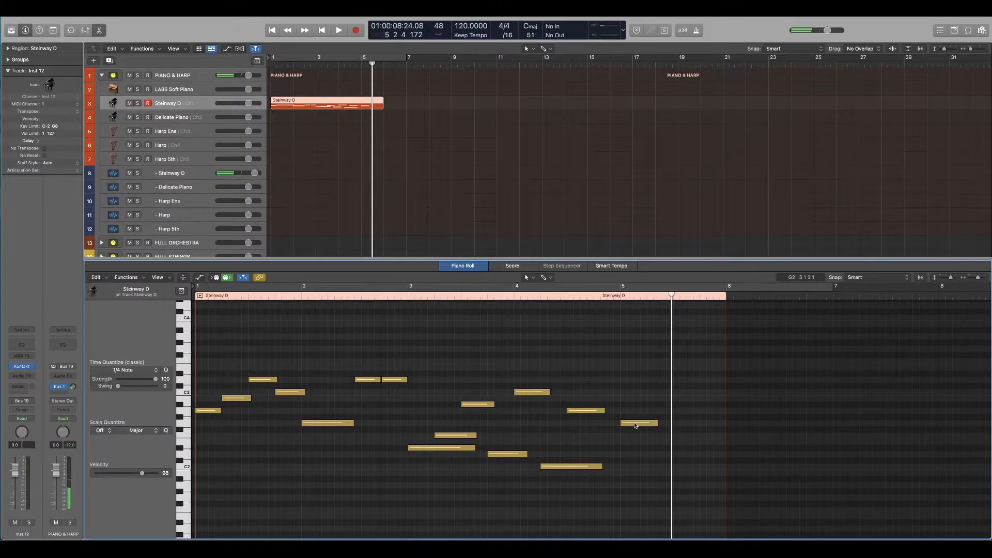
pyautogui.click(636, 425)
pyautogui.moveTo(635, 426); pyautogui.dragTo(690, 413)
pyautogui.press('Return')
pyautogui.press('space')
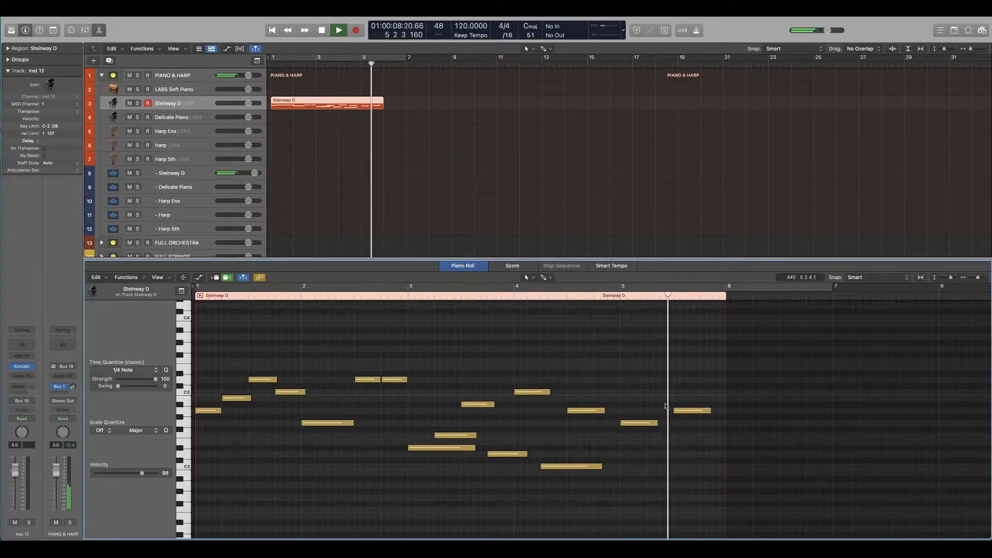
pyautogui.press('space')
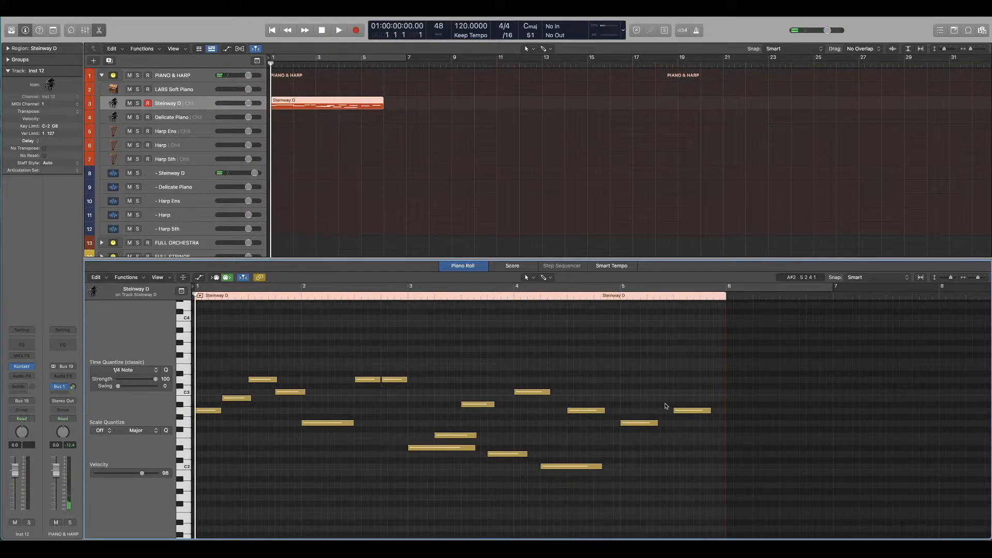
# Step: Extend the region's end to about the middle of bar 7 and delete the three leftover notes beyond bar 6
pyautogui.moveTo(727, 493); pyautogui.dragTo(895, 494)
pyautogui.moveTo(826, 469); pyautogui.dragTo(760, 365)
pyautogui.press('Delete')
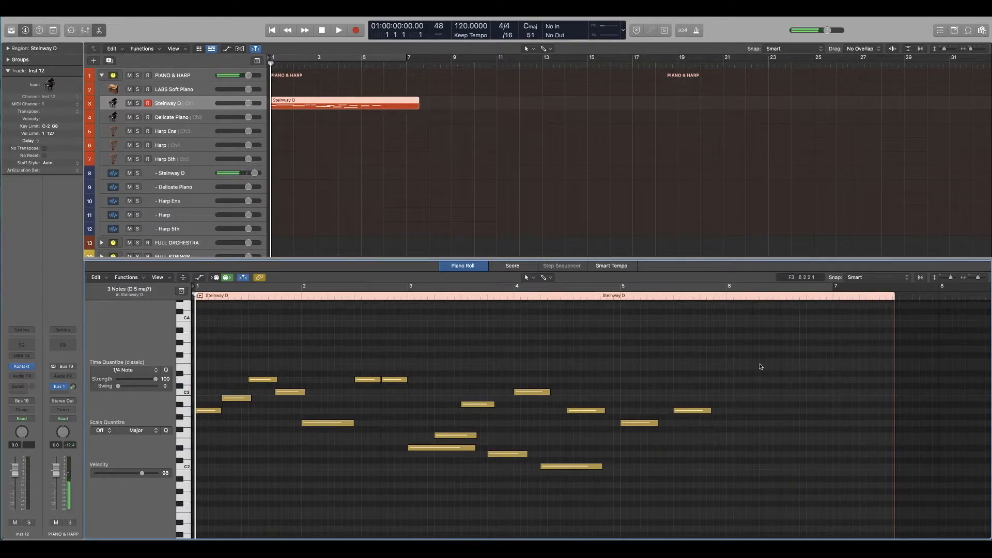
# Step: Copy the A2 note at beat 3 of bar 5 to the start of bar 6 as A1 and play from bar 5
pyautogui.click(694, 411)
pyautogui.moveTo(694, 412); pyautogui.dragTo(695, 416)
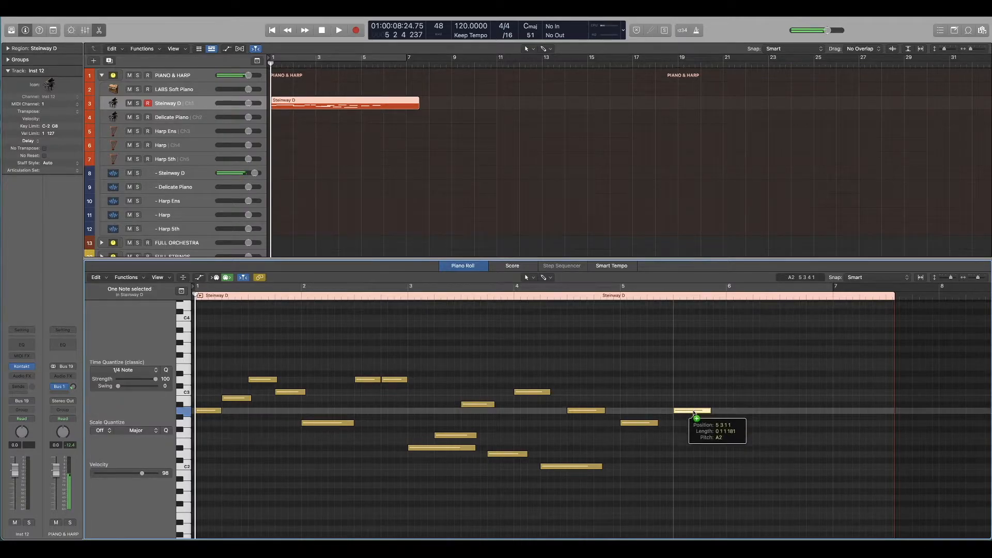
pyautogui.moveTo(694, 413); pyautogui.dragTo(750, 490)
pyautogui.click(621, 296)
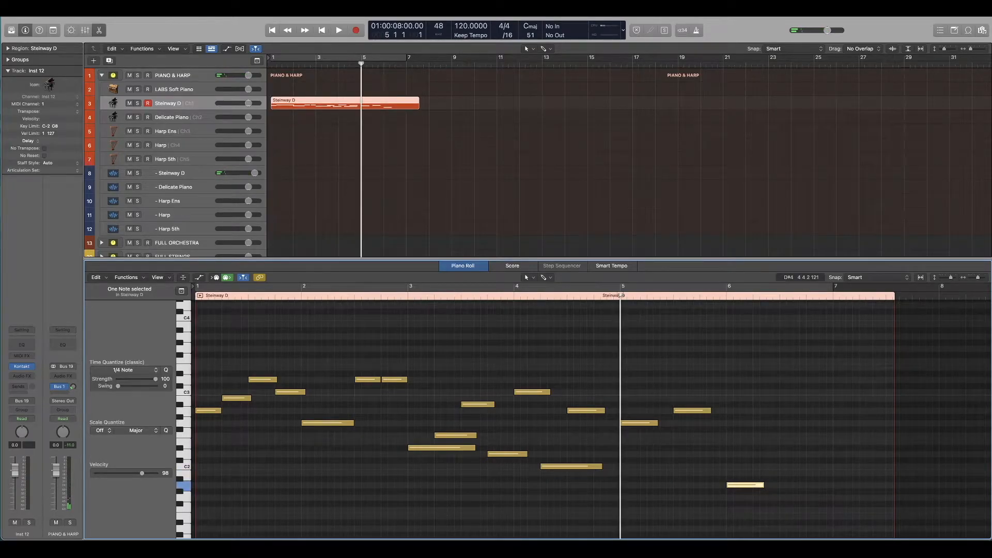
pyautogui.press('space')
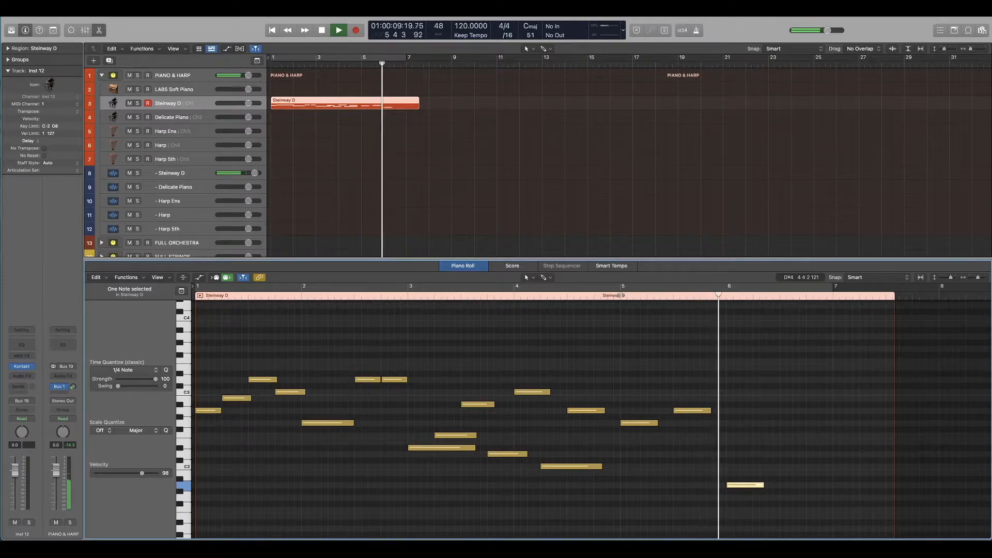
pyautogui.press('space')
# Step: Lengthen the opening A2 note to the end of bar 1, trim the C3 note to match, and play the melody
pyautogui.press('Return')
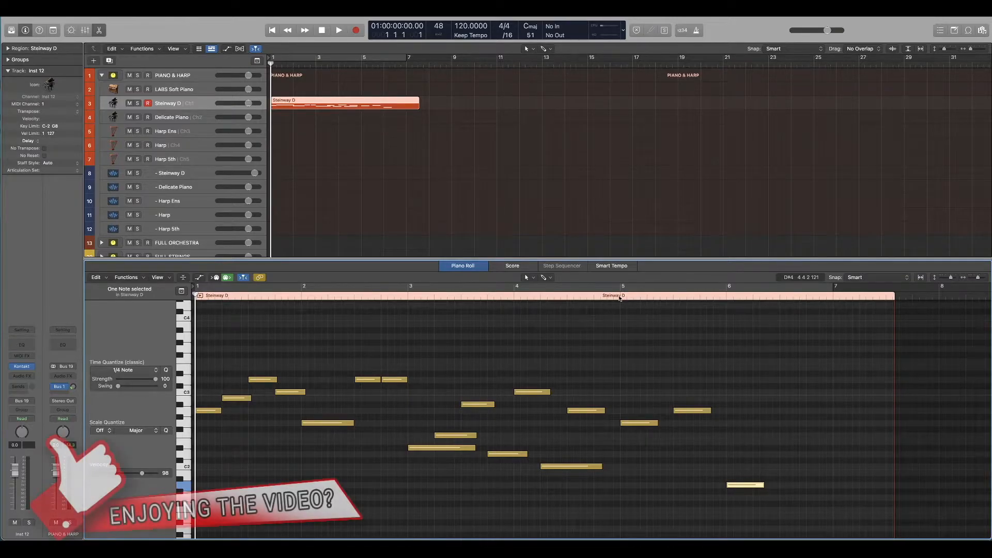
pyautogui.press('space')
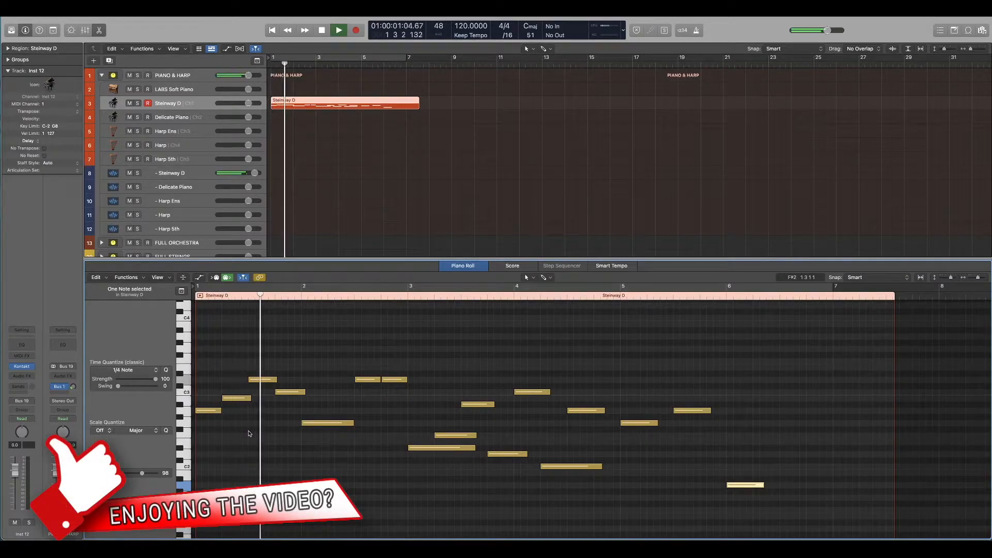
pyautogui.press('space')
pyautogui.press('Return')
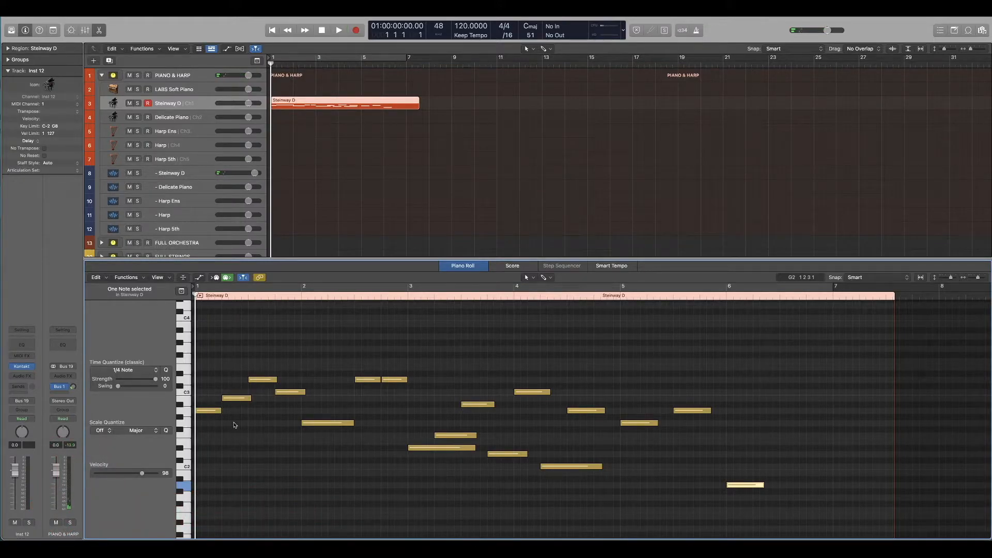
pyautogui.moveTo(220, 412); pyautogui.dragTo(301, 396)
pyautogui.click(312, 397)
pyautogui.press('space')
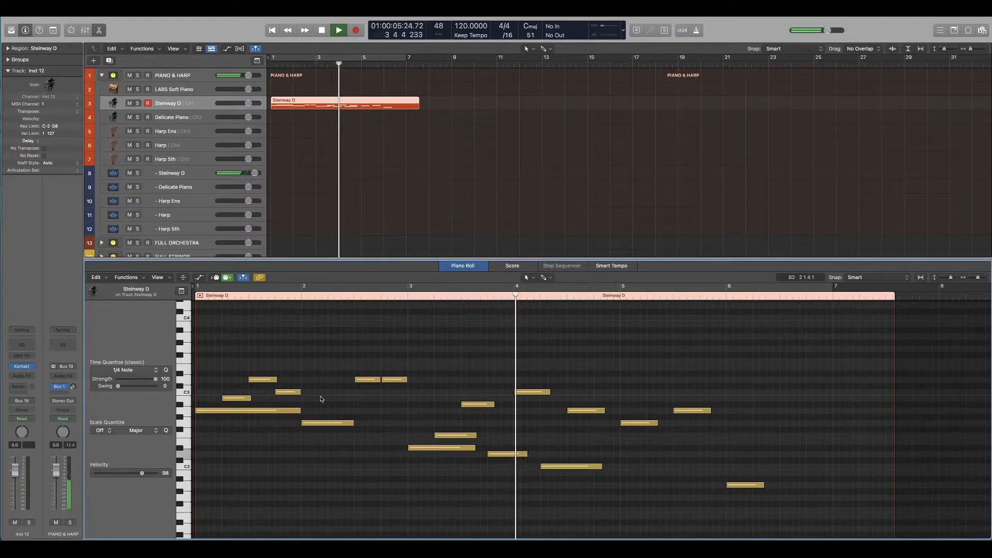
pyautogui.press('space')
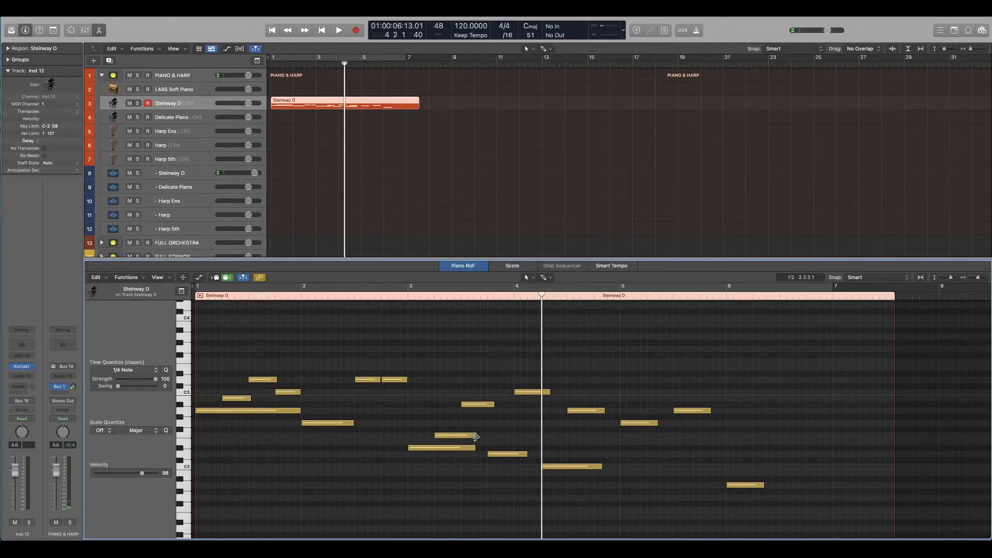
# Step: Lengthen the first two low notes in bar 3 to beat 4 and bar 4, and all bar 4 notes to bar 5
pyautogui.moveTo(475, 449); pyautogui.dragTo(513, 440)
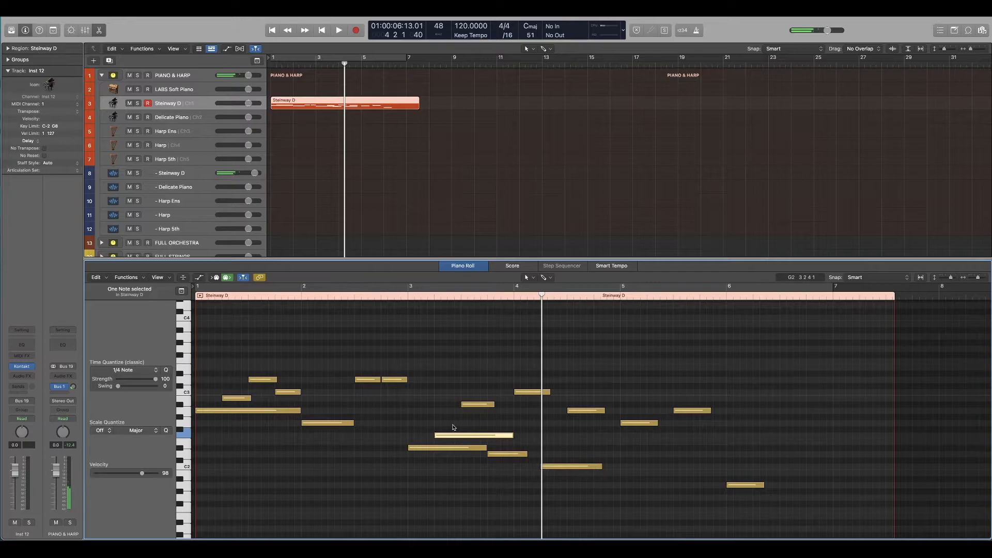
pyautogui.click(453, 426)
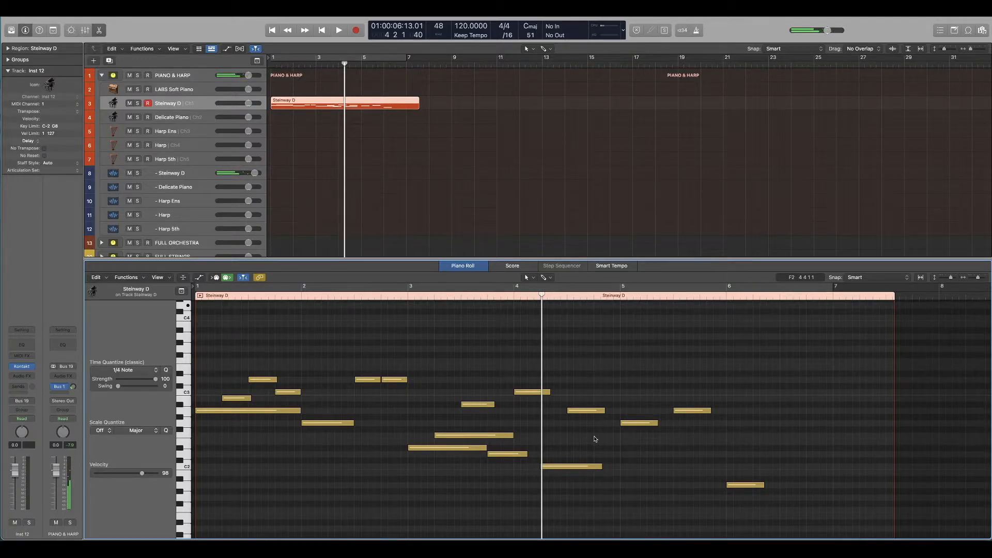
pyautogui.moveTo(549, 392); pyautogui.dragTo(619, 411)
pyautogui.moveTo(601, 466); pyautogui.dragTo(618, 467)
# Step: Lengthen the G2 note in bar 5 to two beats and the last A2 and A1 notes to the end of bar 6
pyautogui.moveTo(634, 370); pyautogui.dragTo(718, 435)
pyautogui.moveTo(657, 431); pyautogui.dragTo(672, 431)
pyautogui.moveTo(763, 493); pyautogui.dragTo(832, 493)
pyautogui.press('Return')
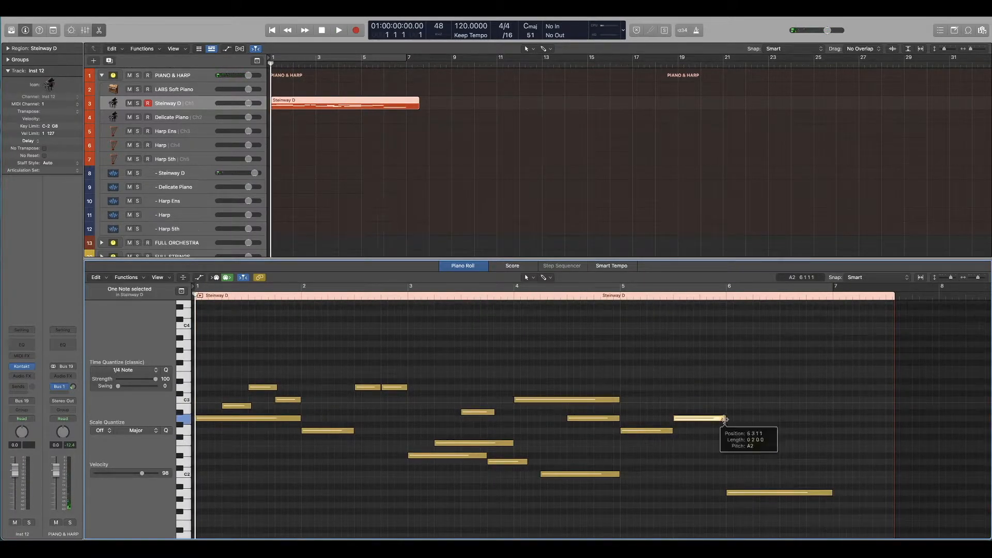
pyautogui.moveTo(724, 418); pyautogui.dragTo(831, 419)
# Step: Play the complete six-bar melody from the beginning, first with cycle mode on and again with it off
pyautogui.press('c')
pyautogui.press('space')
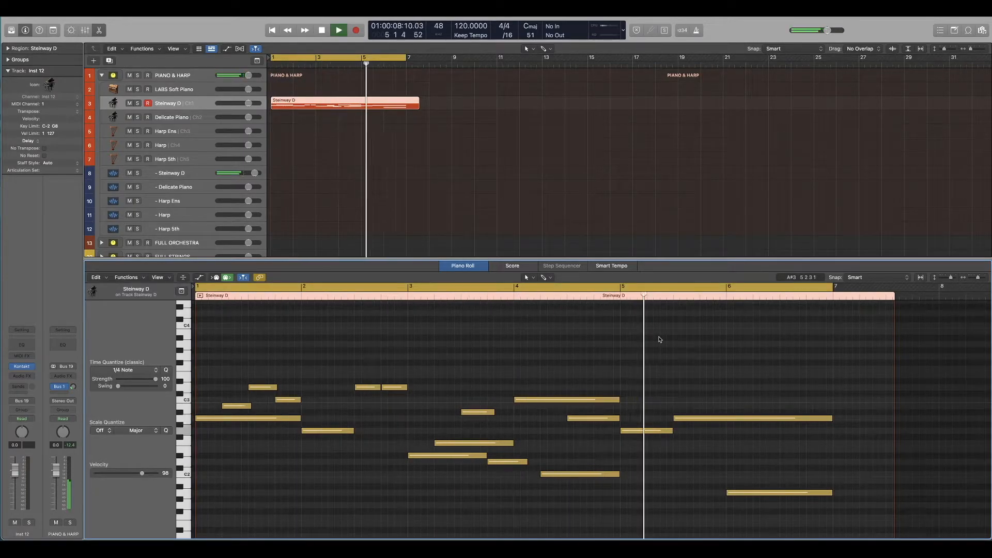
pyautogui.press('space')
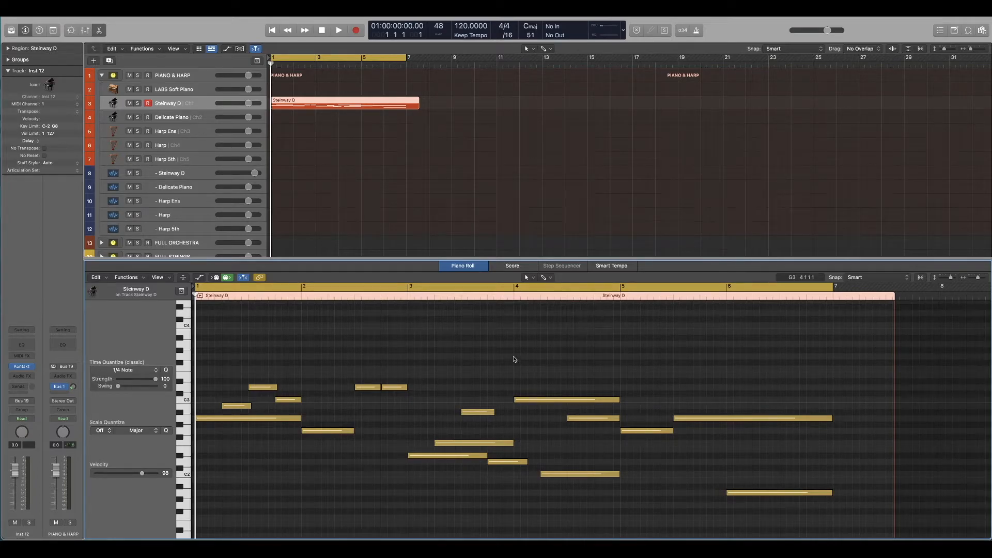
pyautogui.press('space')
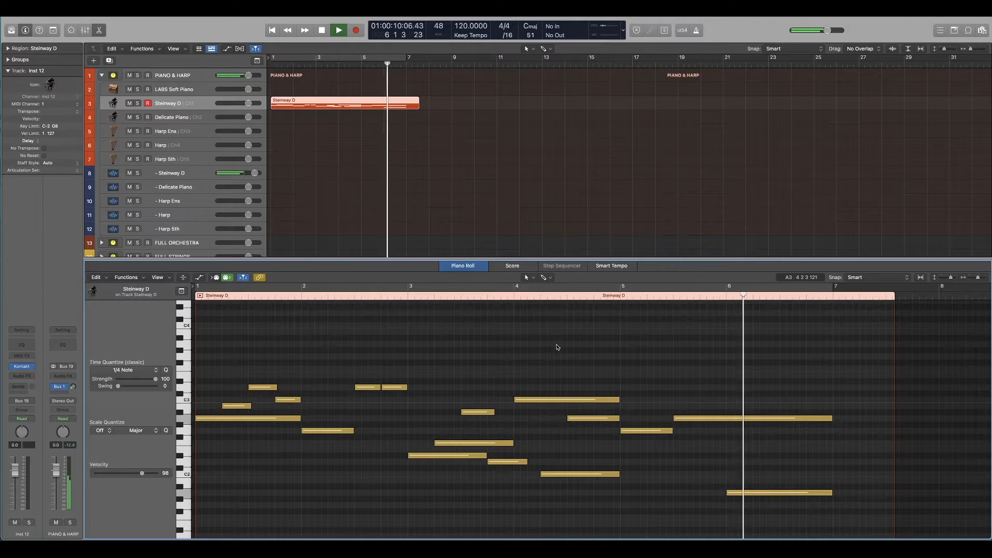
pyautogui.press('space')
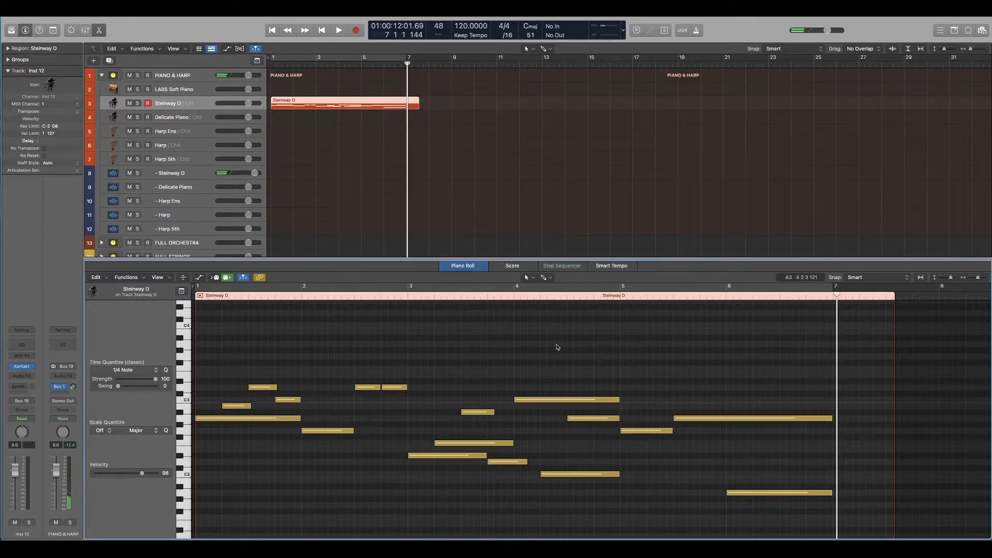
# Step: Trim the Steinway D region so it ends at bar 7
pyautogui.moveTo(418, 107); pyautogui.dragTo(408, 108)
pyautogui.scroll(1, 424, 139)
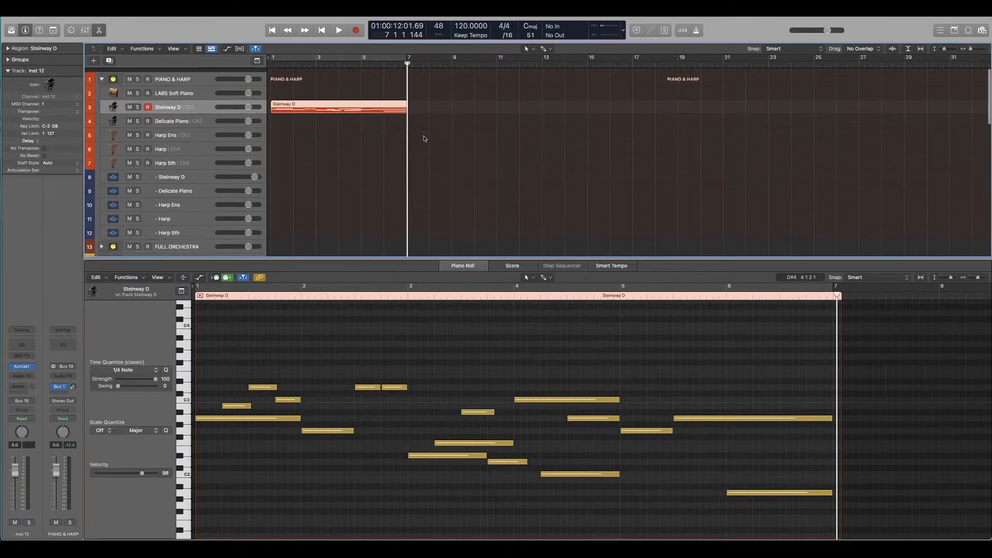
pyautogui.scroll(-1, 424, 138)
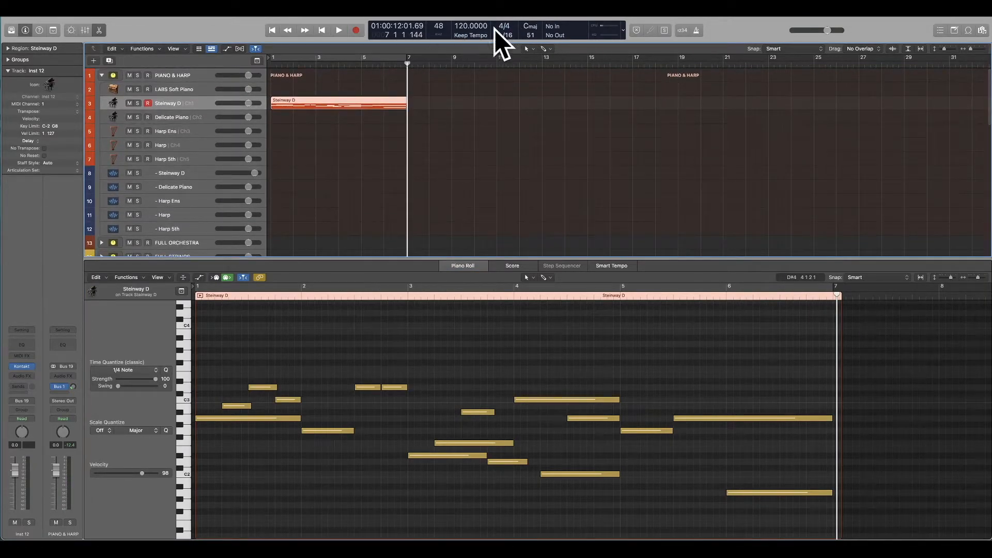
# Step: Copy the Steinway D region on its track so the duplicate starts at bar 7
pyautogui.click(371, 90)
pyautogui.click(341, 105)
pyautogui.moveTo(331, 105); pyautogui.dragTo(466, 102)
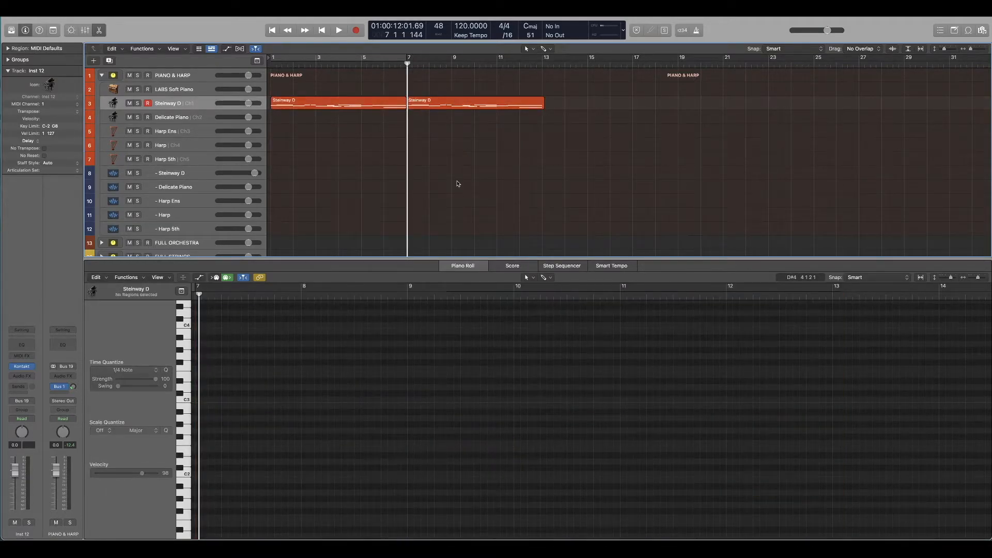
# Step: Select both Steinway D regions on the track and join them into one region
pyautogui.moveTo(451, 149); pyautogui.dragTo(386, 104)
pyautogui.click(450, 133)
pyautogui.click(379, 106)
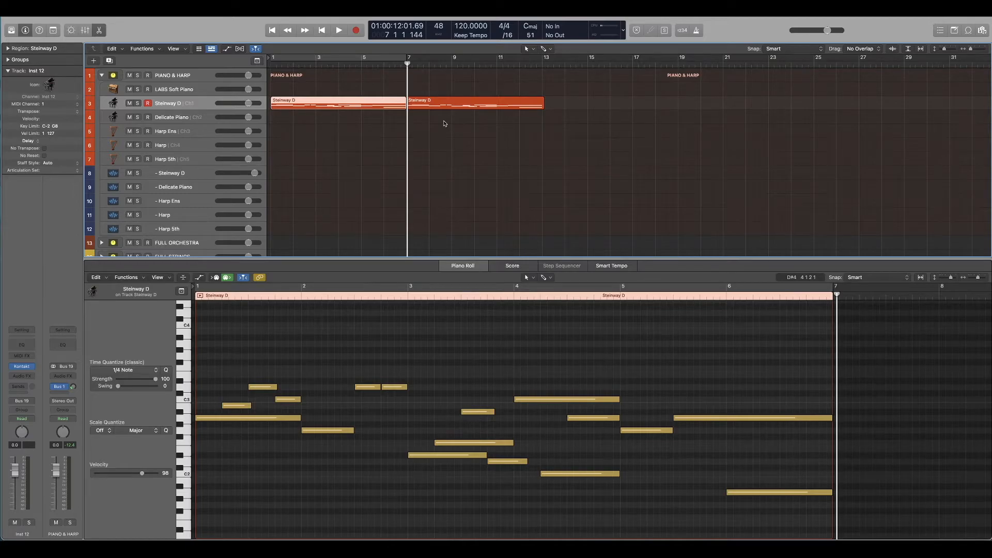
pyautogui.click(444, 118)
pyautogui.click(394, 107)
pyautogui.moveTo(449, 119); pyautogui.dragTo(347, 95)
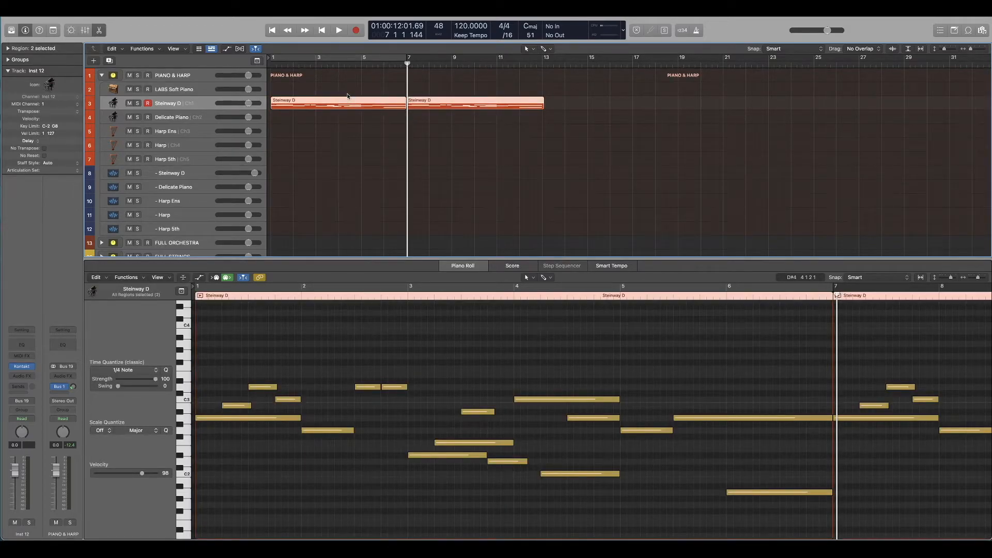
pyautogui.press('super+j')
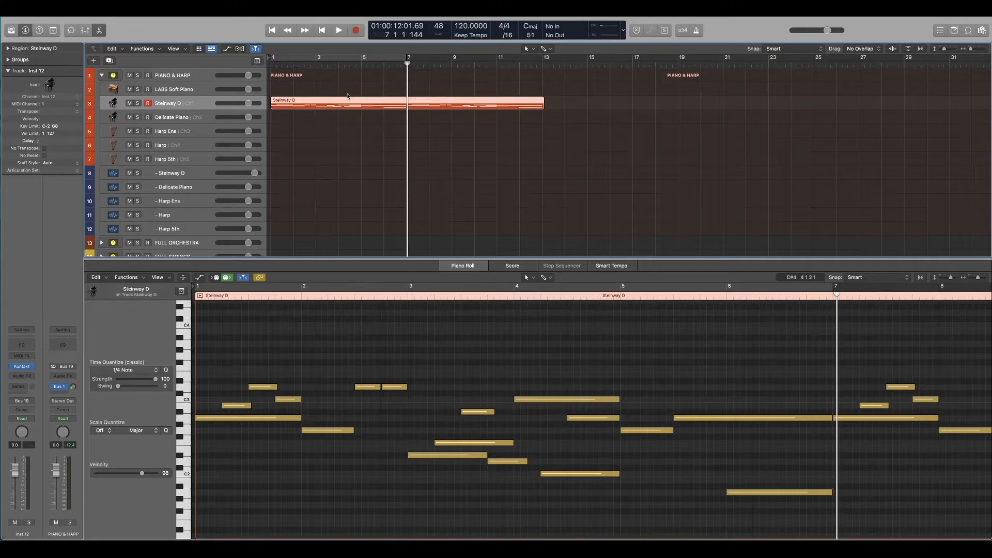
# Step: Shorten the long A2 note in bar 6 so it ends just before the A2 at bar 7
pyautogui.rightClick(389, 110)
pyautogui.click(604, 146)
pyautogui.hscroll(5, 671, 344)
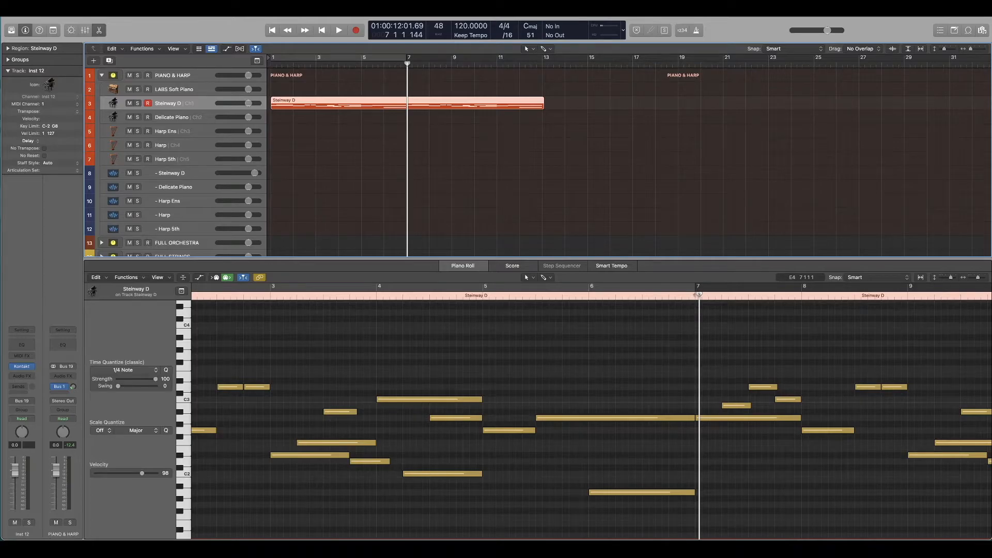
pyautogui.click(697, 294)
pyautogui.click(687, 418)
pyautogui.press('z')
pyautogui.moveTo(692, 428); pyautogui.dragTo(684, 428)
pyautogui.click(675, 407)
pyautogui.scroll(-5, 677, 404)
pyautogui.scroll(-10, 677, 404)
pyautogui.scroll(5, 674, 403)
pyautogui.scroll(3, 673, 403)
# Step: Play the passage leading across the join at bar 7
pyautogui.click(372, 296)
pyautogui.press('space')
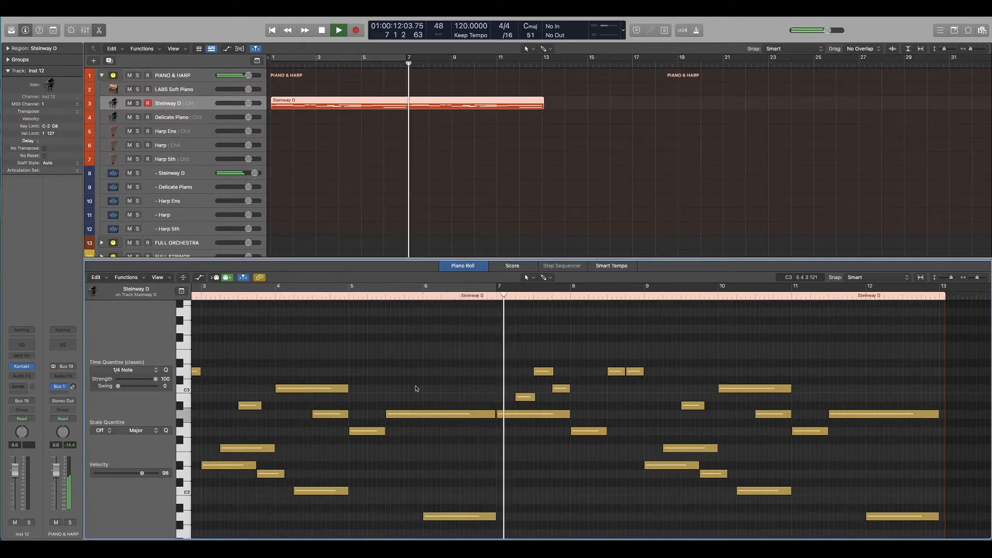
pyautogui.press('space')
# Step: Raise the long first note of bar 7 to B2 and the short second note to C3
pyautogui.click(497, 296)
pyautogui.scroll(4, 500, 336)
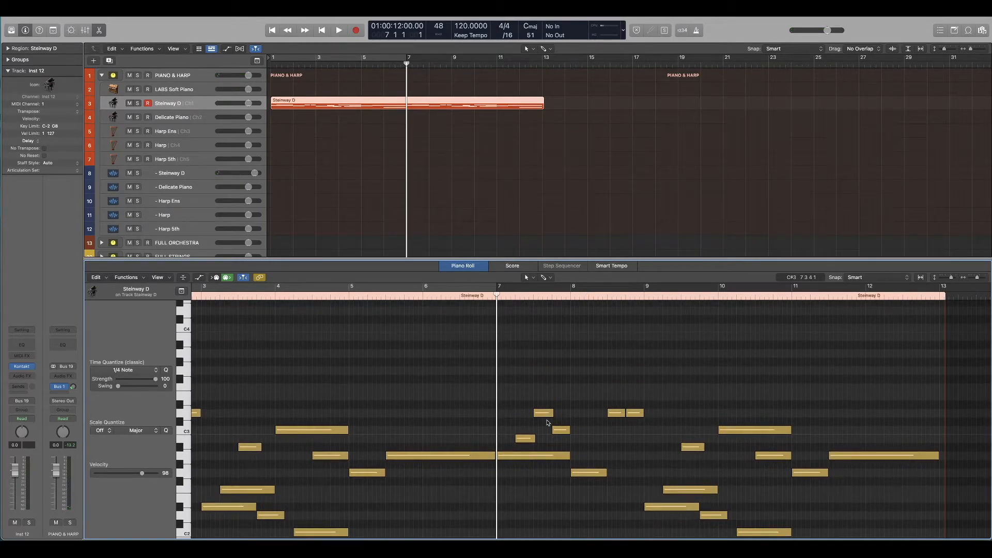
pyautogui.click(527, 457)
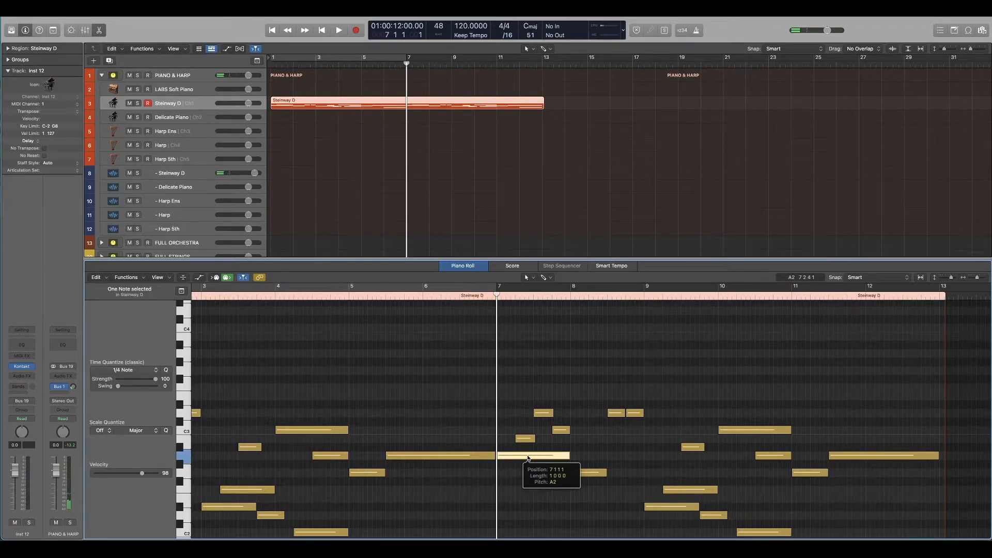
pyautogui.moveTo(528, 457); pyautogui.dragTo(526, 440)
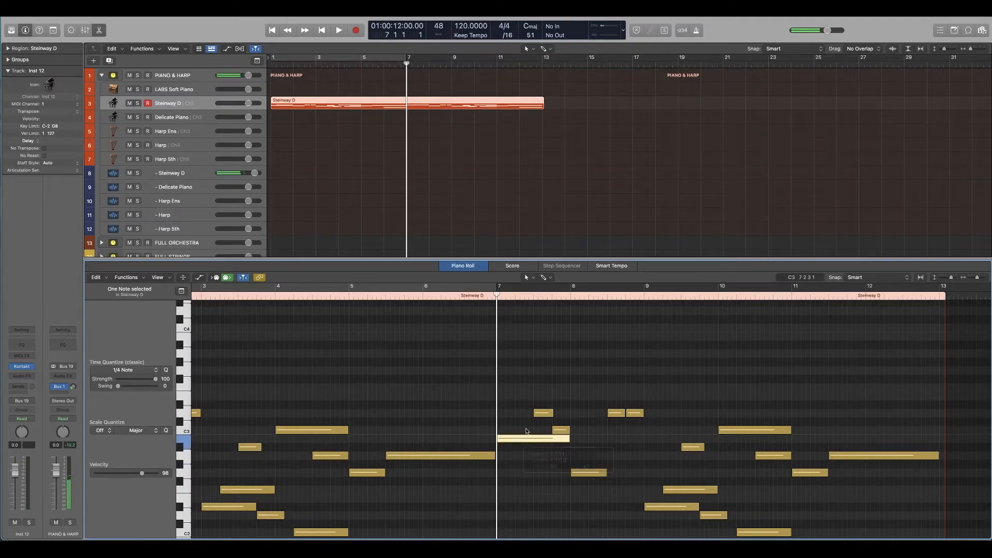
pyautogui.click(525, 439)
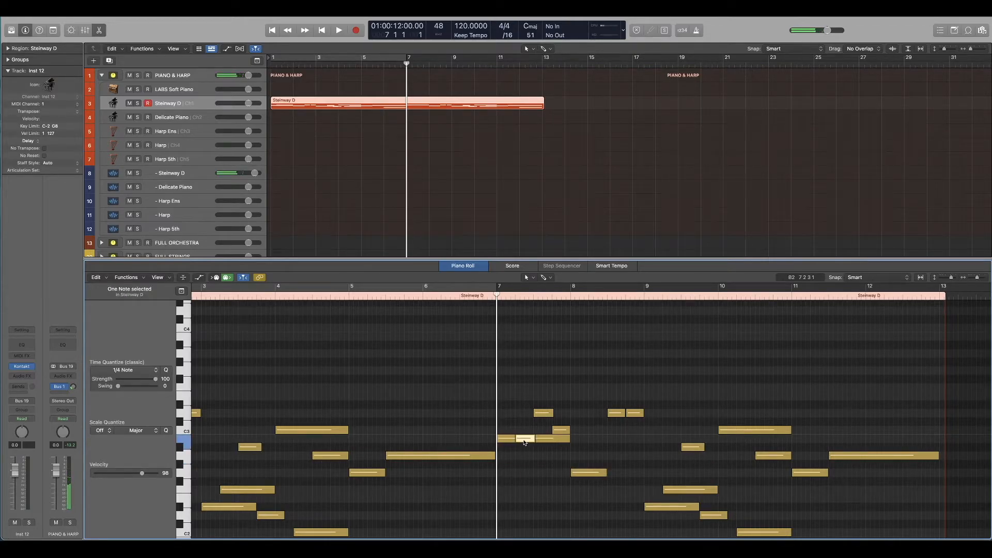
pyautogui.moveTo(524, 443); pyautogui.dragTo(525, 434)
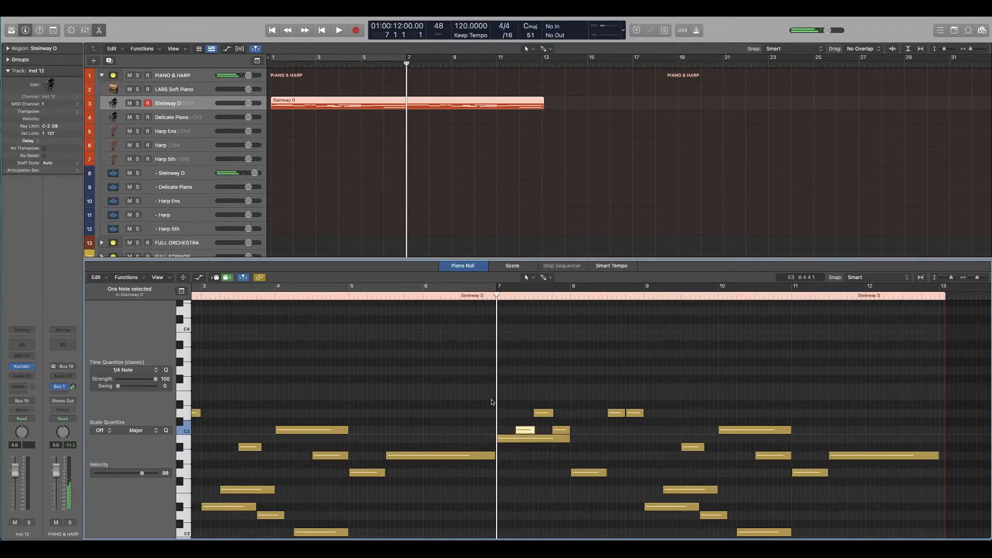
# Step: Play the revised passage from bar 6 and raise the first note of bar 9 to A2
pyautogui.doubleClick(457, 297)
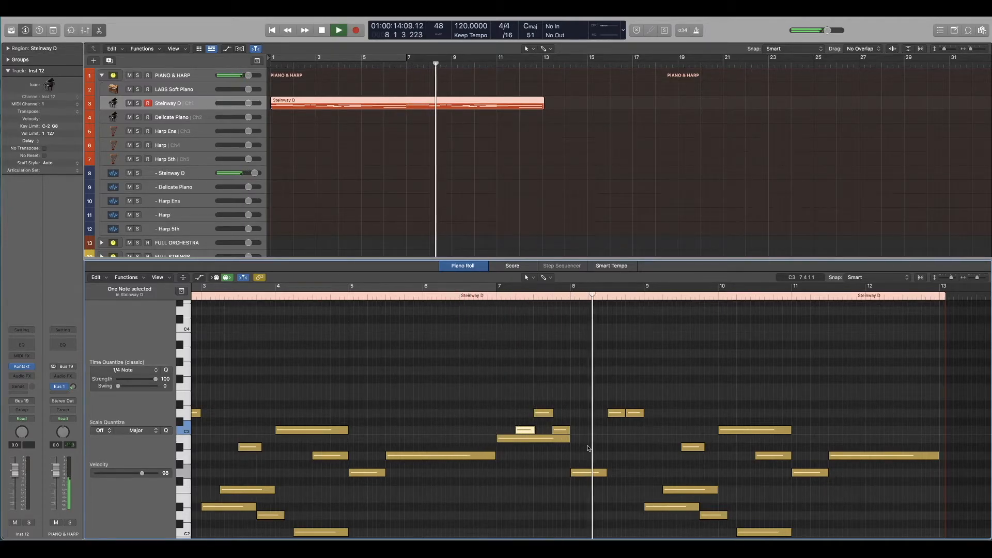
pyautogui.press('space')
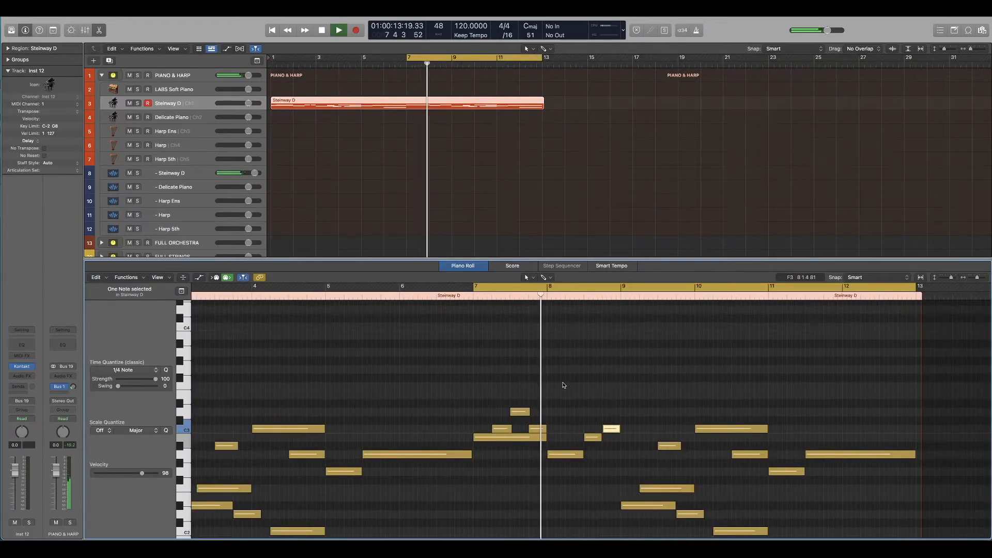
pyautogui.moveTo(670, 506); pyautogui.dragTo(670, 453)
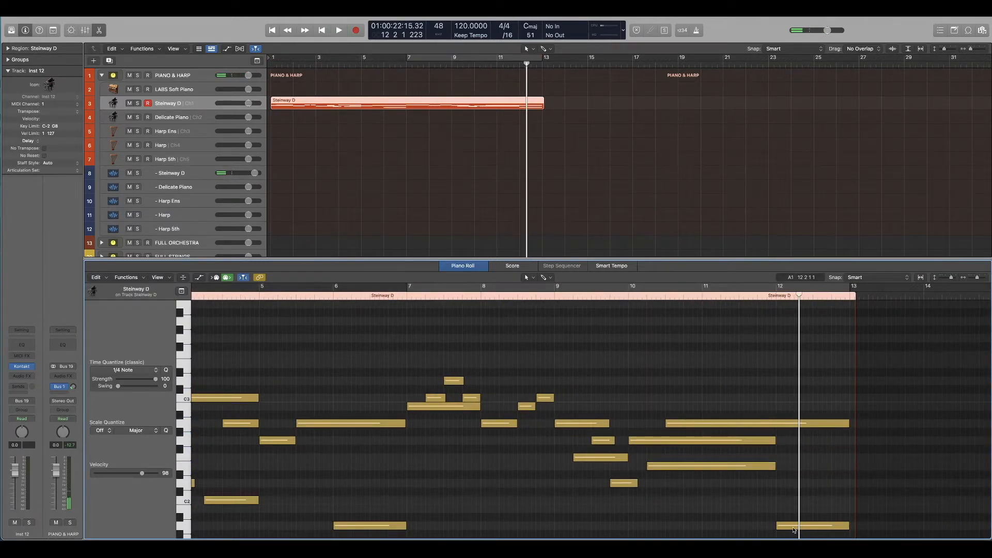
# Step: Duplicate the A1 note in bar 12 and move the copy up to D2
pyautogui.click(793, 528)
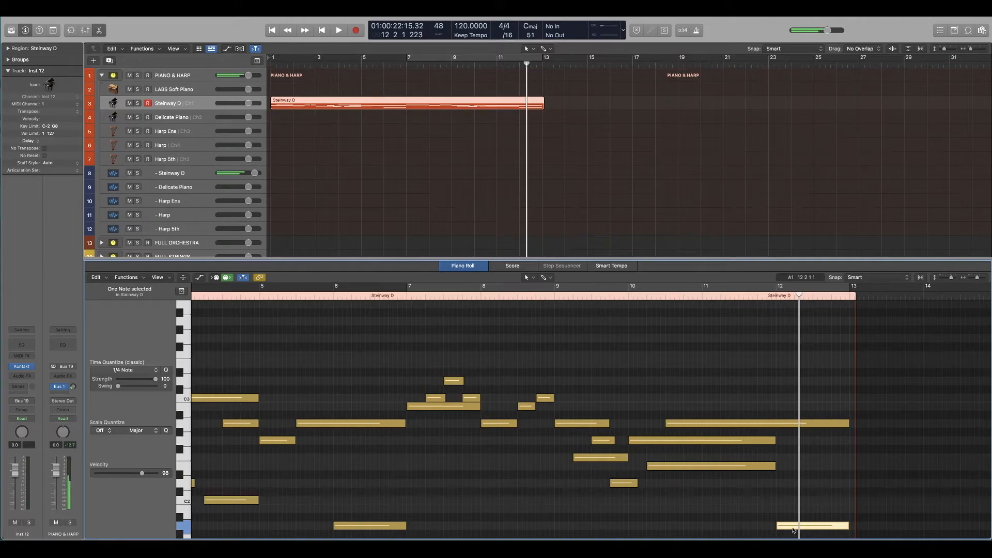
pyautogui.moveTo(793, 528); pyautogui.dragTo(793, 509)
pyautogui.press('space')
pyautogui.press('space')
pyautogui.hotkey('alt', 'Up')
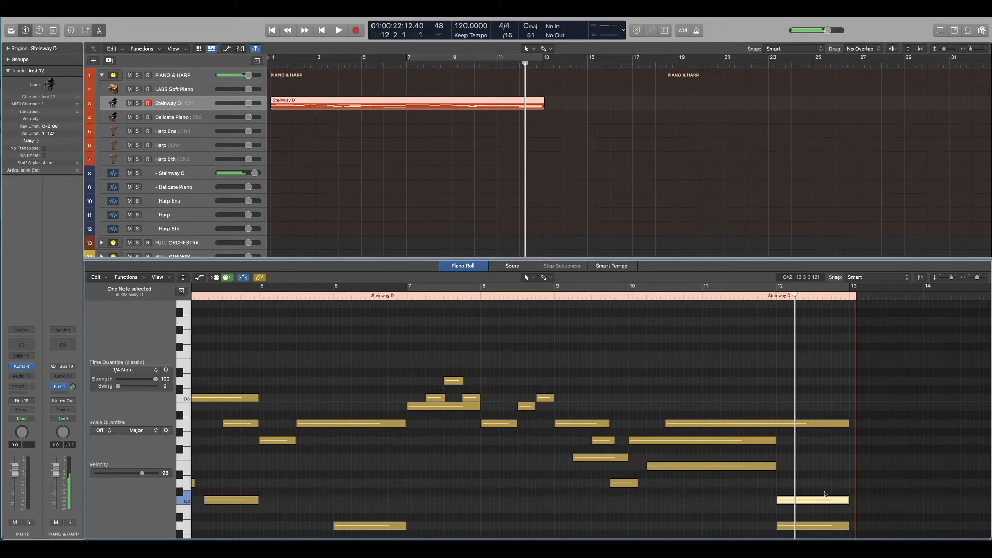
pyautogui.press('space')
pyautogui.moveTo(825, 500); pyautogui.dragTo(826, 483)
# Step: Play the ending from just before bar 12 to check the added D2 note
pyautogui.click(764, 292)
pyautogui.click(764, 292)
pyautogui.click(762, 292)
pyautogui.press('space')
# Step: Play the complete joined melody from bar 1 to the end of the region
pyautogui.click(694, 377)
pyautogui.scroll(-5, 693, 376)
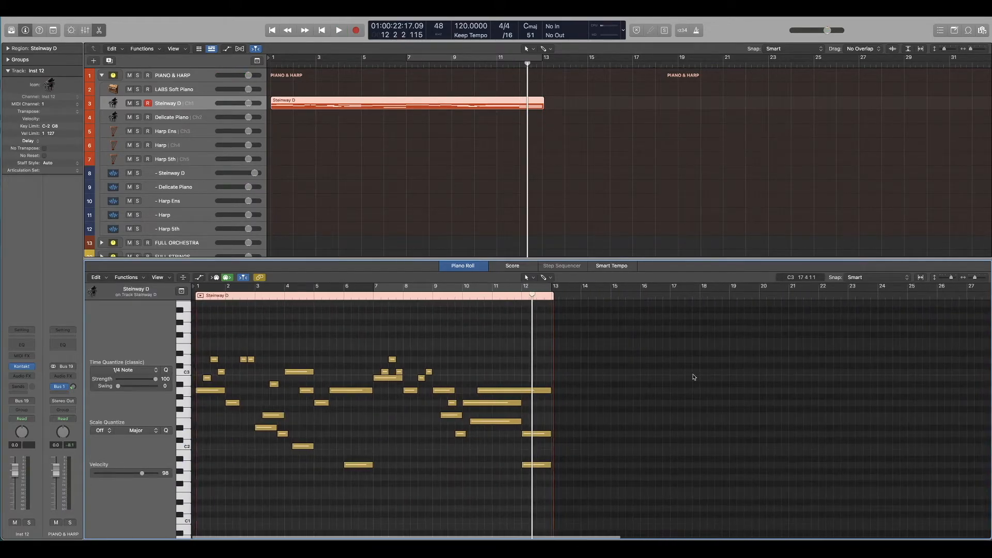
pyautogui.press('Return')
pyautogui.press('space')
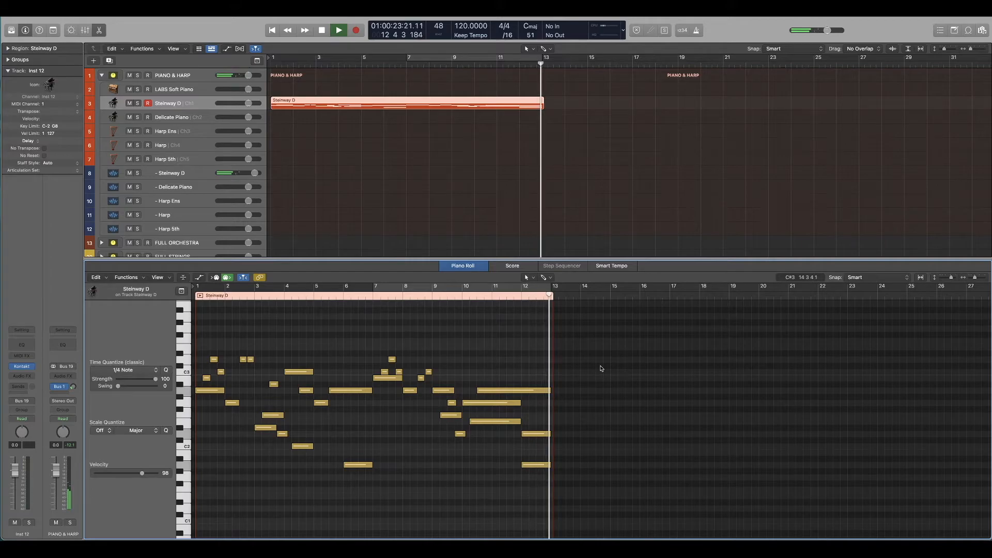
pyautogui.press('space')
# Step: Lengthen the final A2, D2 and A1 notes to the end of bar 13
pyautogui.moveTo(551, 495); pyautogui.dragTo(580, 391)
pyautogui.click(555, 375)
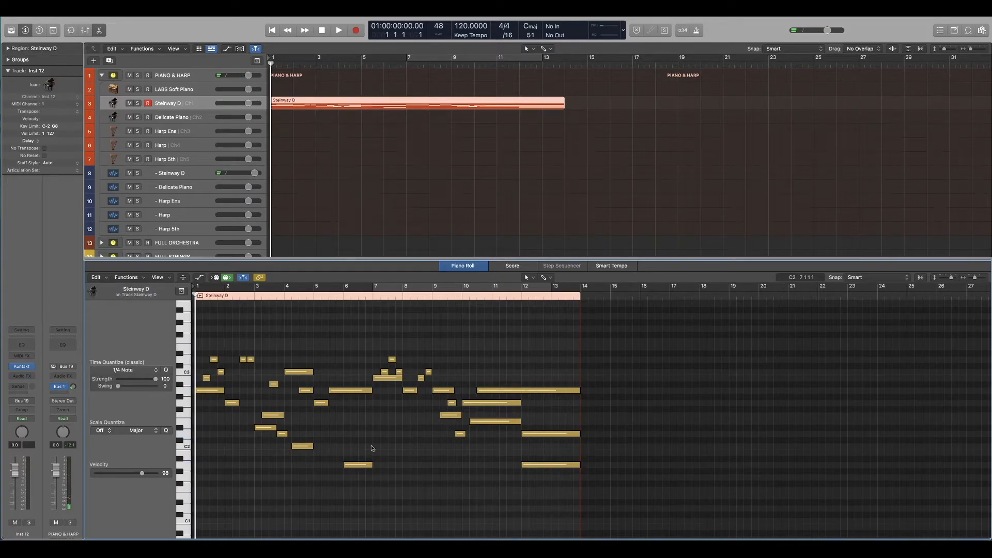
# Step: Copy the opening A2 note down to A1, lengthen the copy to two bars, and play the opening
pyautogui.scroll(5, 372, 449)
pyautogui.click(209, 392)
pyautogui.moveTo(209, 394); pyautogui.dragTo(282, 464)
pyautogui.click(230, 459)
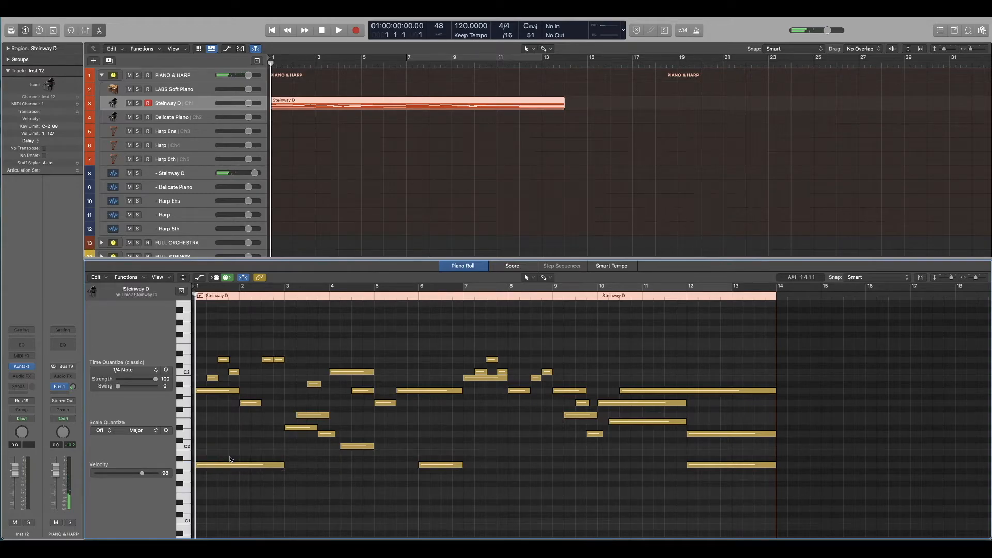
pyautogui.press('space')
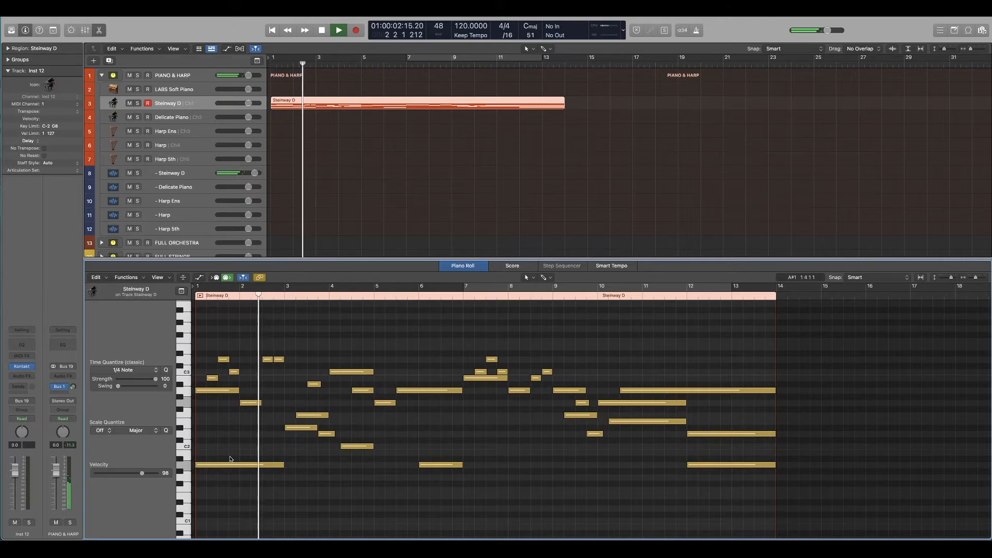
pyautogui.press('space')
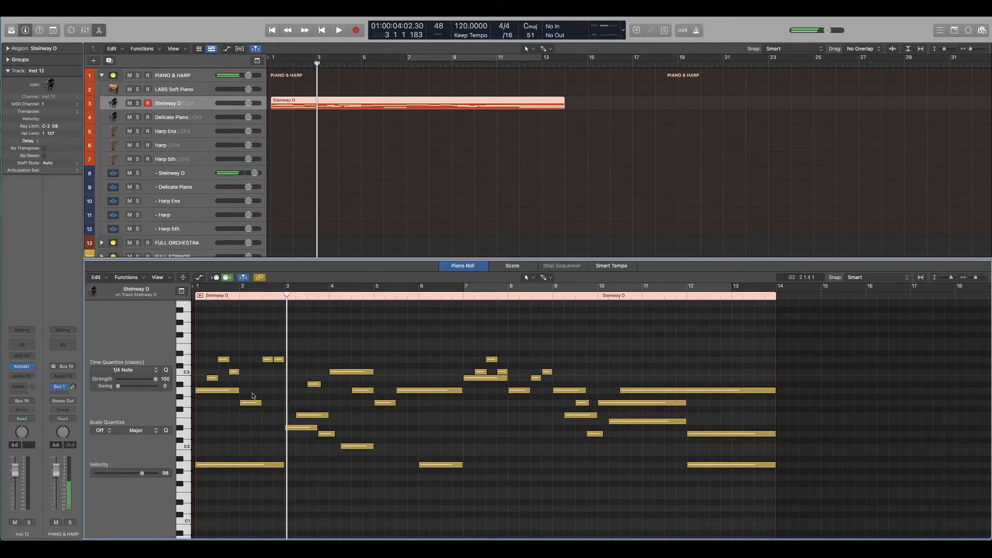
pyautogui.press('Return')
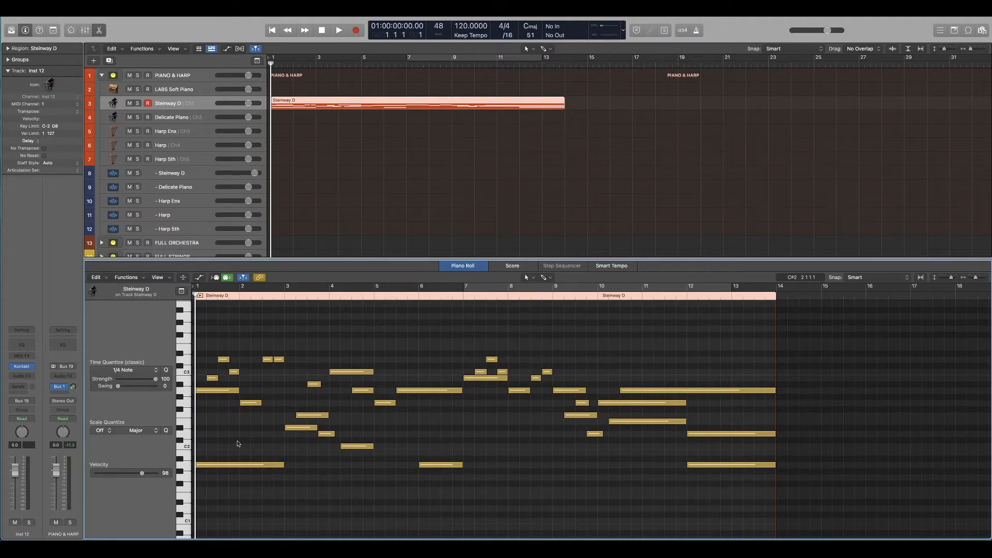
# Step: Continue the bass line with one-bar notes on F1 in bar 3 and F#1 in bar 4
pyautogui.click(228, 466)
pyautogui.moveTo(244, 470); pyautogui.dragTo(334, 474)
pyautogui.click(261, 440)
pyautogui.press('space')
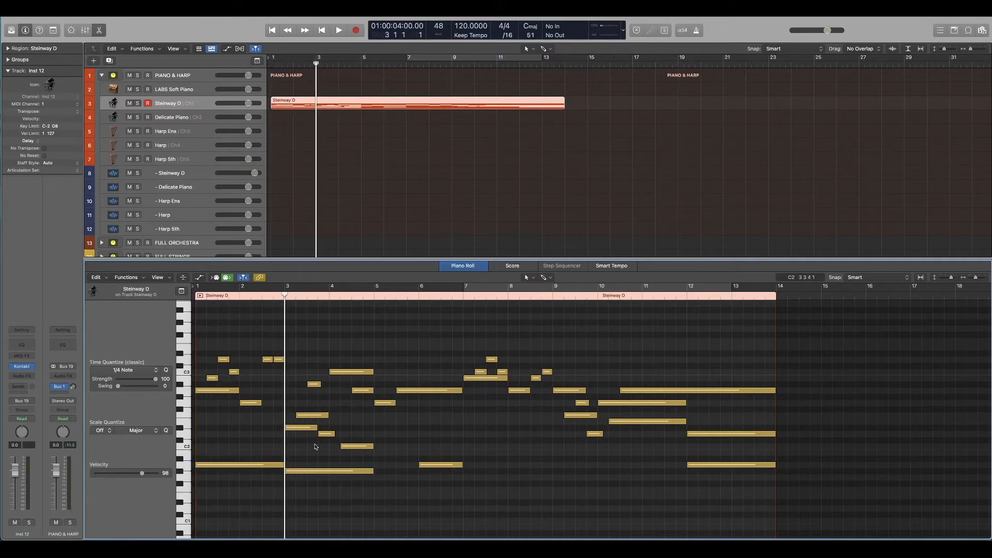
pyautogui.click(316, 472)
pyautogui.press('space')
pyautogui.moveTo(317, 471); pyautogui.dragTo(363, 485)
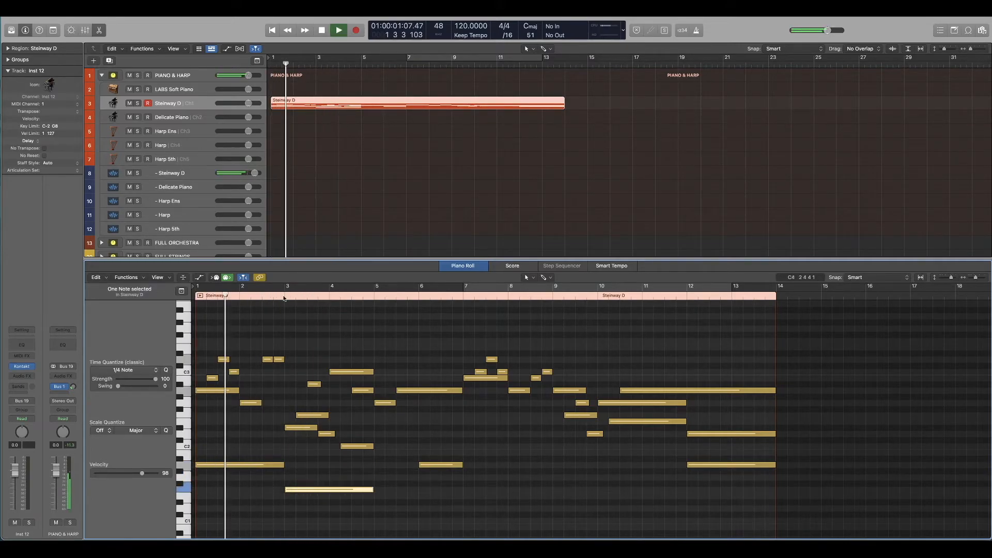
pyautogui.press('space')
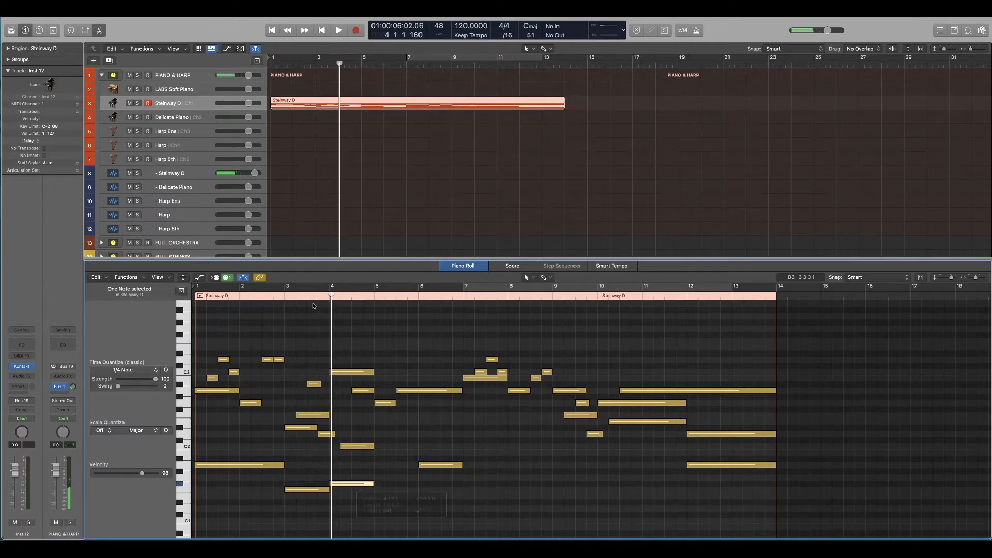
# Step: Play from bar 3 to check the bass and copy the bar 4 bass note to G1 in bar 5
pyautogui.click(283, 297)
pyautogui.press('space')
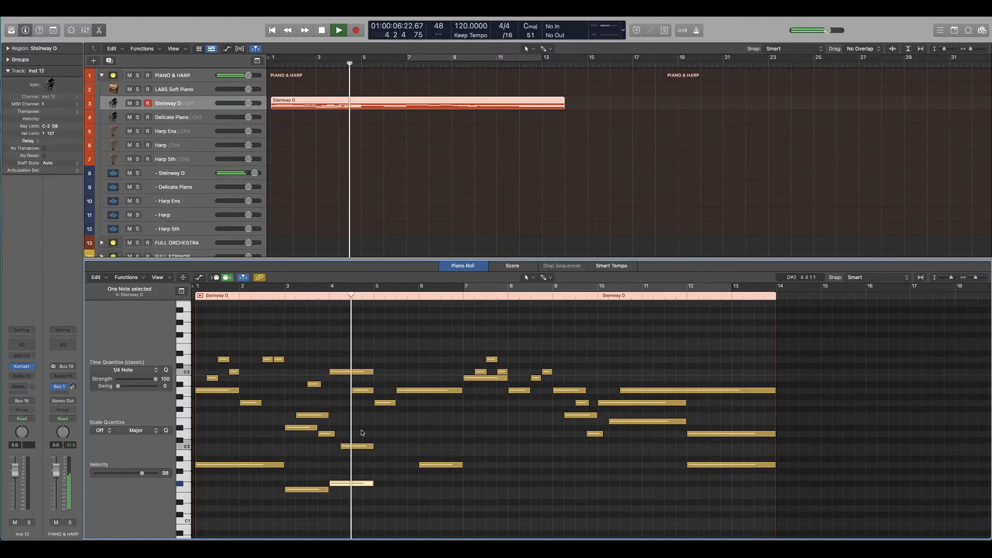
pyautogui.press('space')
pyautogui.moveTo(355, 484); pyautogui.dragTo(459, 477)
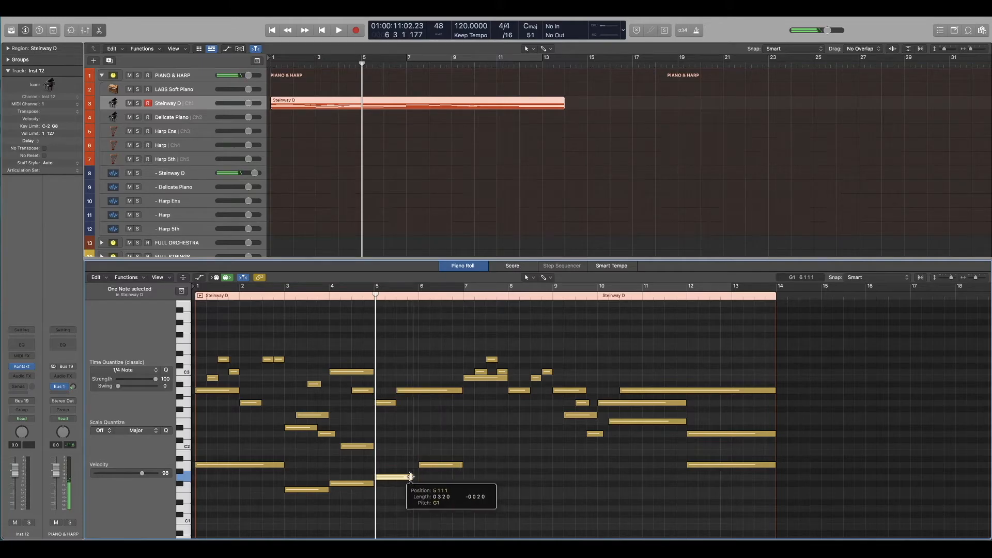
pyautogui.click(448, 297)
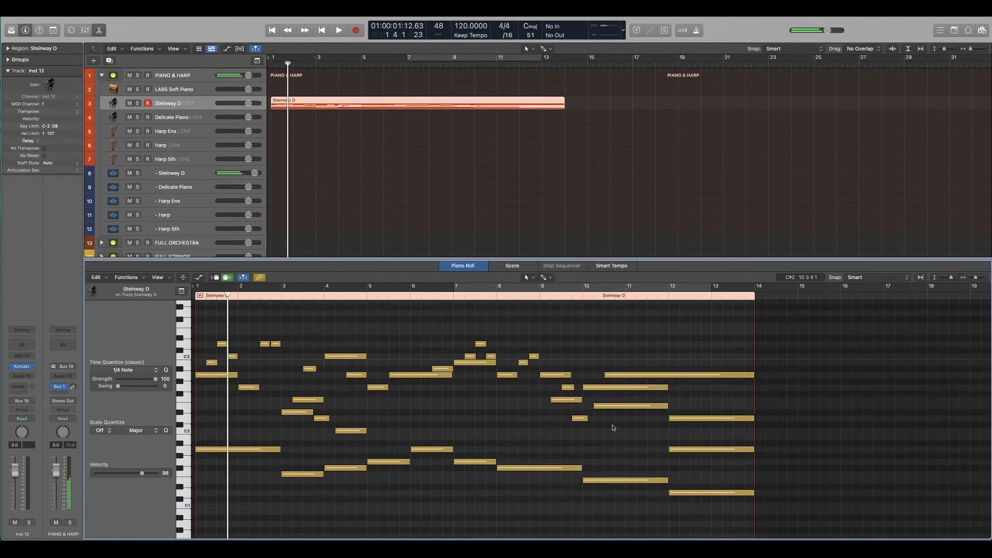
# Step: Select the lowest bass note line from bar 1 to bar 13 and copy it one octave down
pyautogui.moveTo(705, 465); pyautogui.dragTo(444, 521)
pyautogui.moveTo(467, 438); pyautogui.dragTo(411, 481)
pyautogui.moveTo(385, 449); pyautogui.dragTo(293, 491)
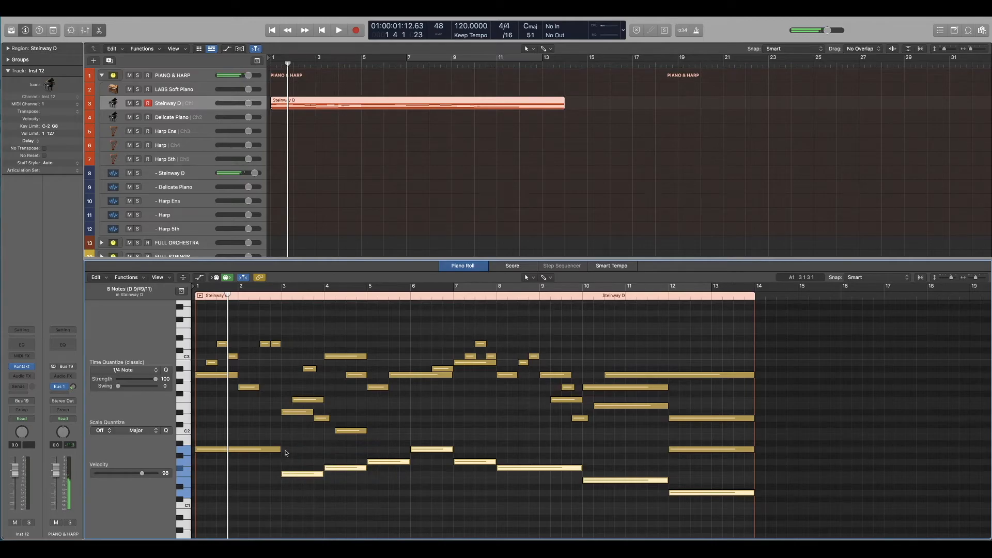
pyautogui.scroll(-3, 242, 450)
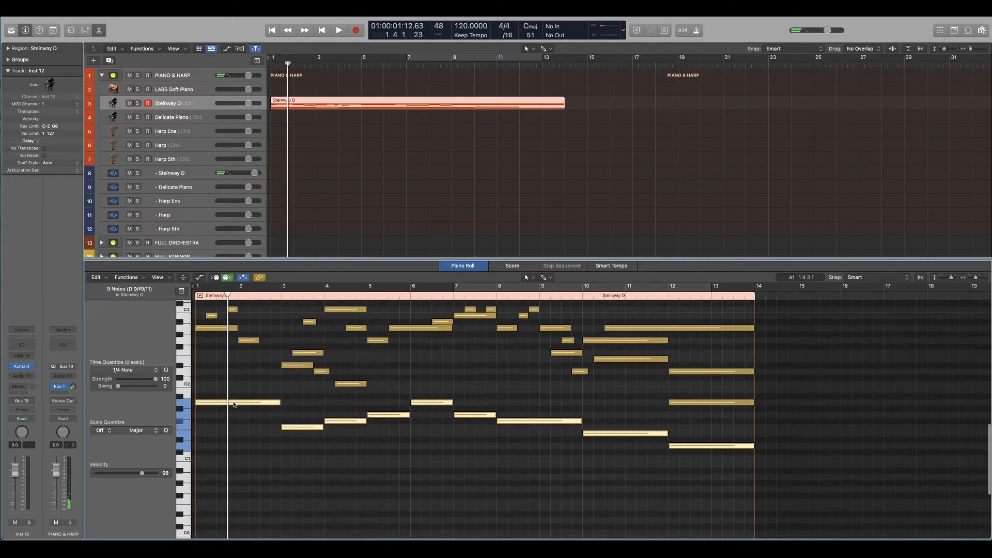
pyautogui.moveTo(234, 405); pyautogui.dragTo(234, 481)
pyautogui.click(252, 440)
# Step: Play the whole piece from the beginning with the octave-doubled bass line
pyautogui.press('Return')
pyautogui.press('space')
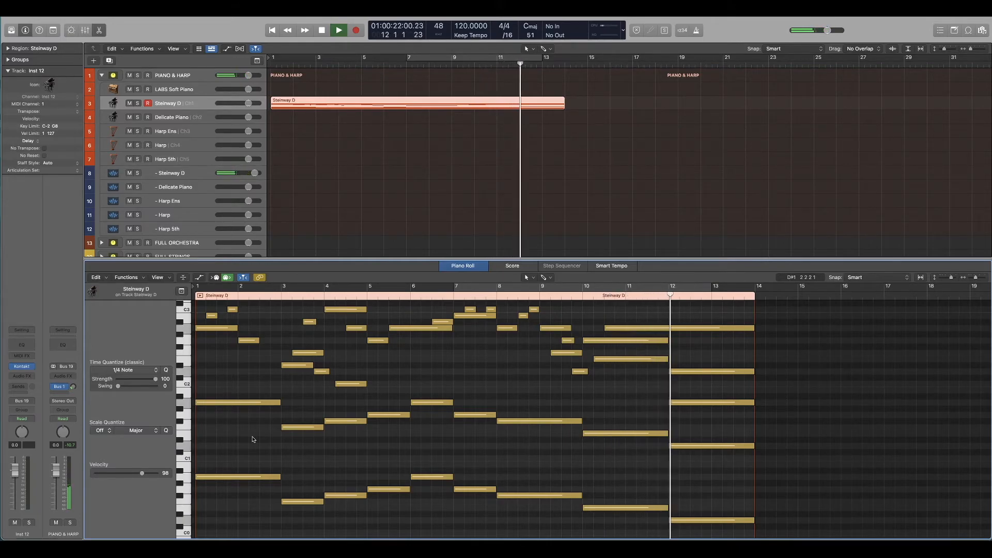
pyautogui.press('space')
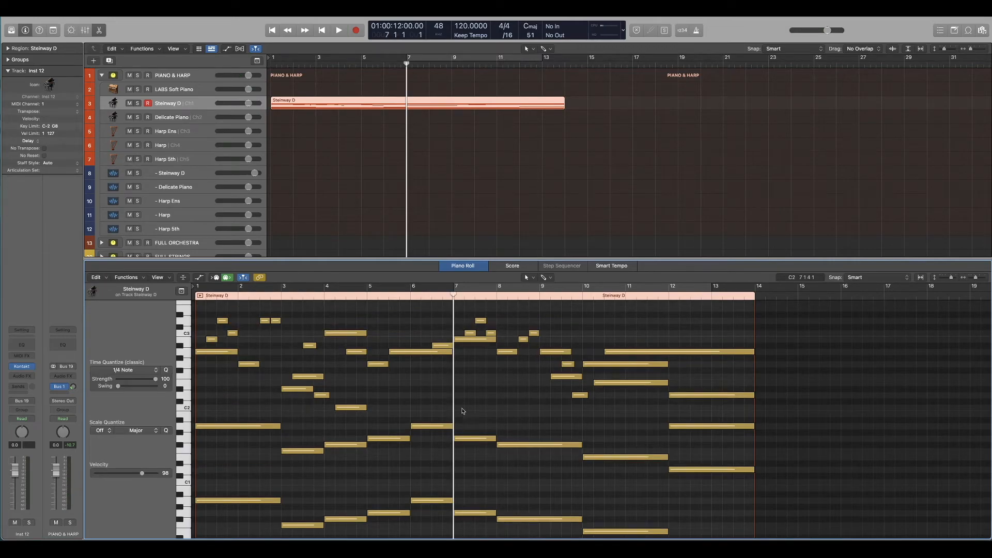
# Step: Play the transition from bar 6 into bar 7
pyautogui.click(410, 298)
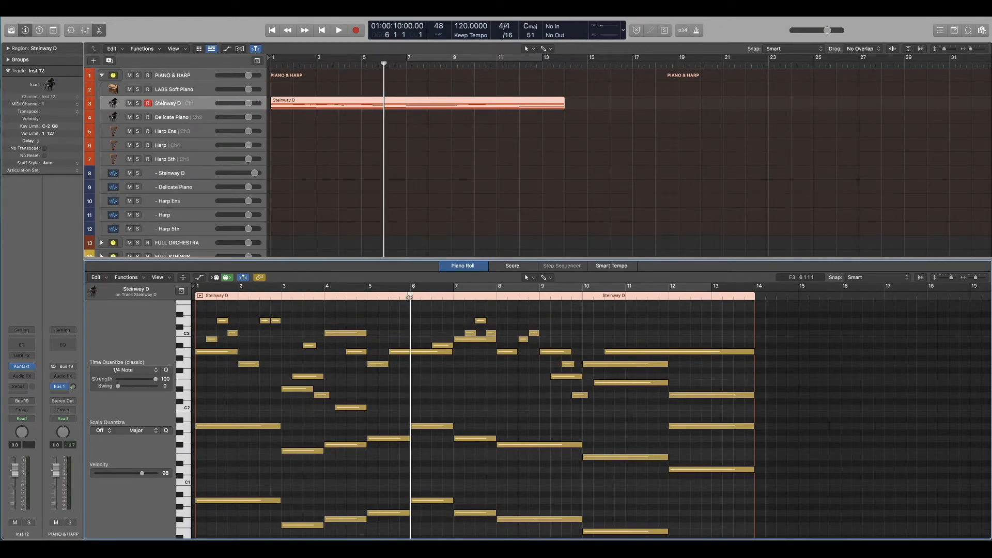
pyautogui.press('space')
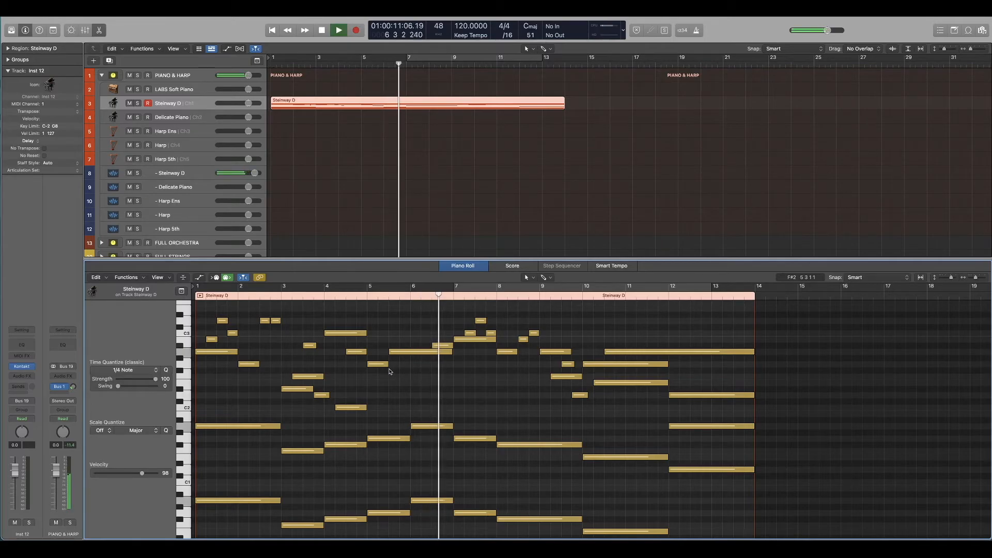
pyautogui.press('space')
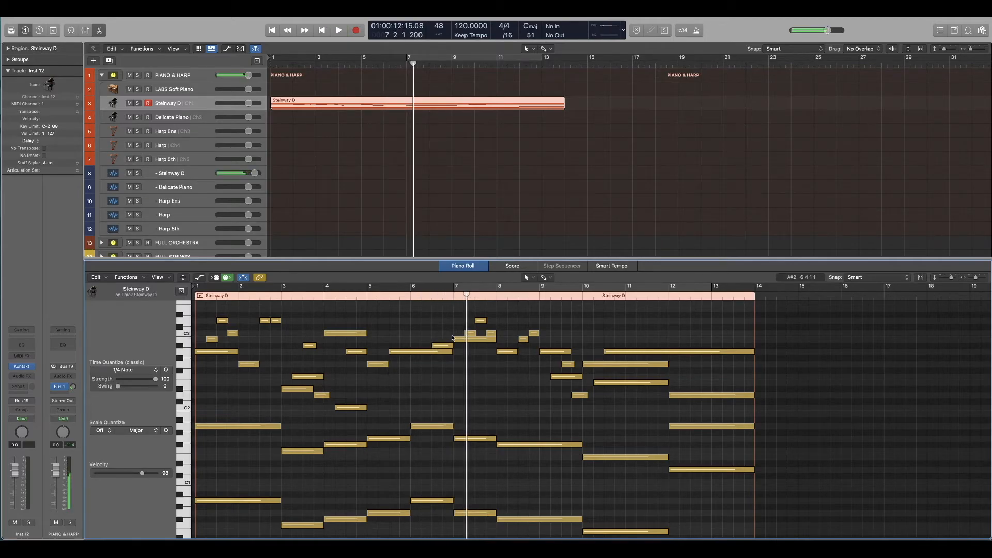
# Step: Try raising both bar 7 bass notes one semitone to G#0 and G#1, and play the transition from bar 6
pyautogui.click(454, 298)
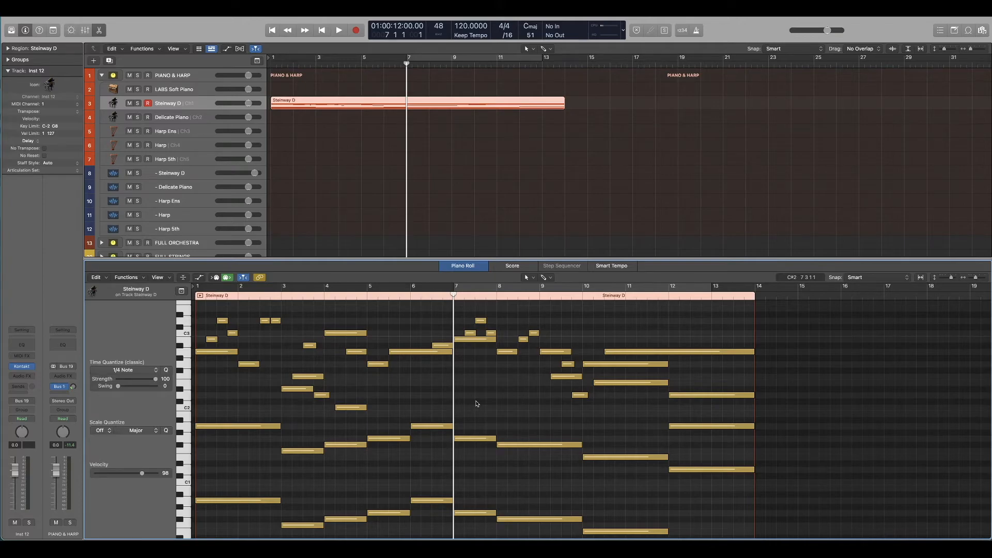
pyautogui.moveTo(469, 515); pyautogui.dragTo(468, 515)
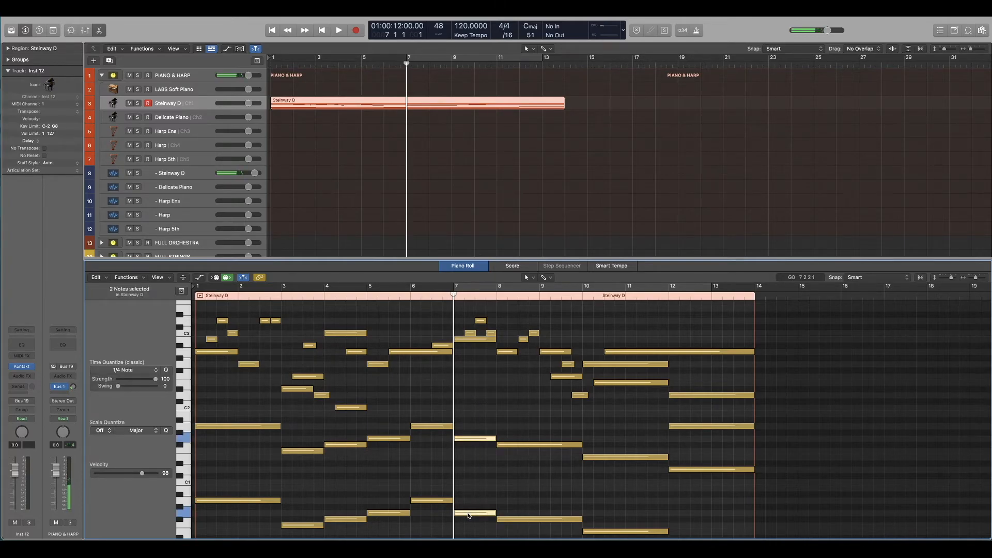
pyautogui.click(468, 513)
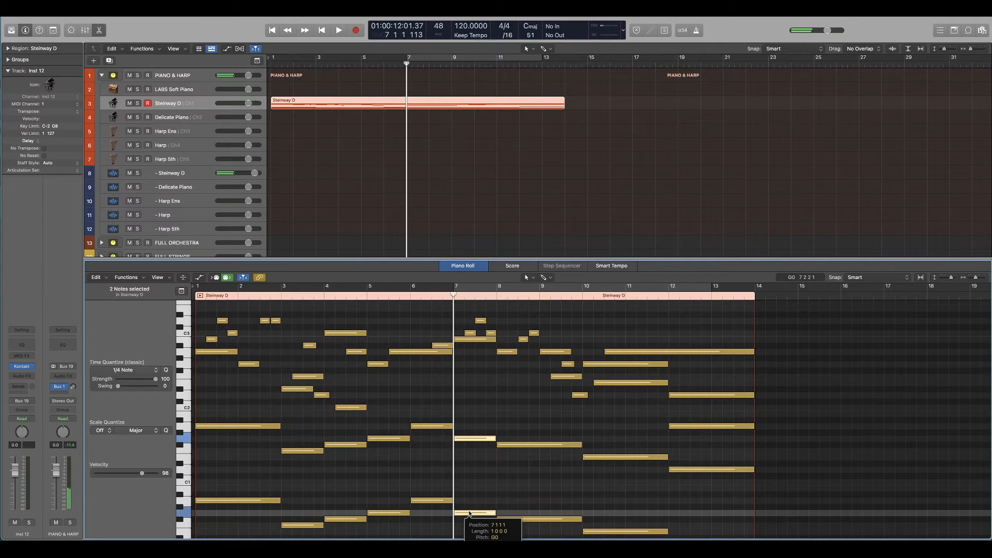
pyautogui.moveTo(469, 514); pyautogui.dragTo(470, 507)
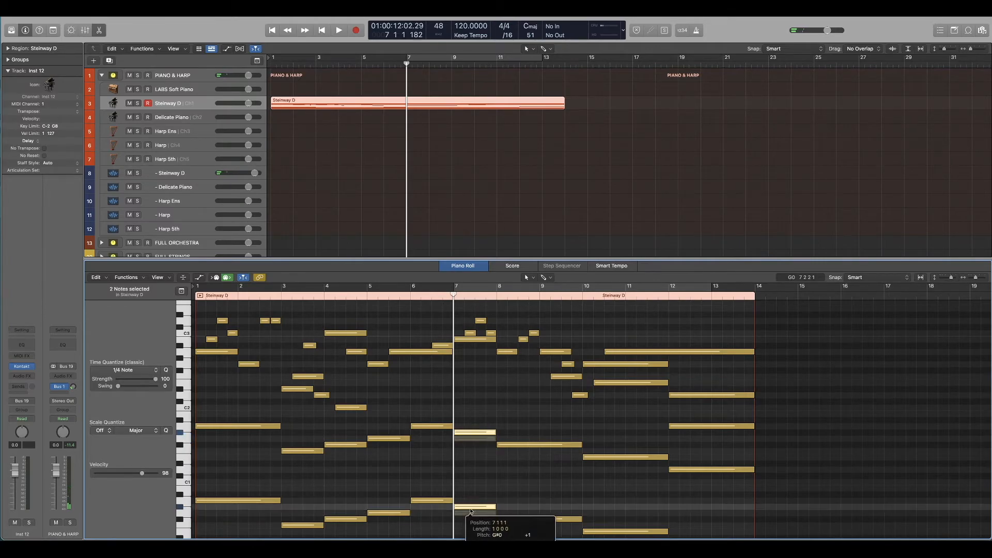
pyautogui.press('space')
pyautogui.click(422, 303)
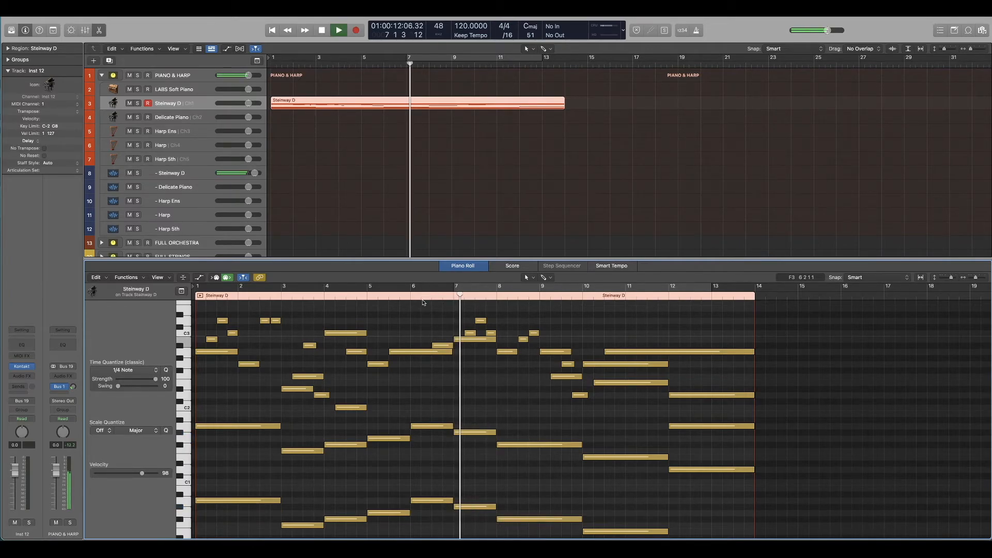
pyautogui.click(421, 296)
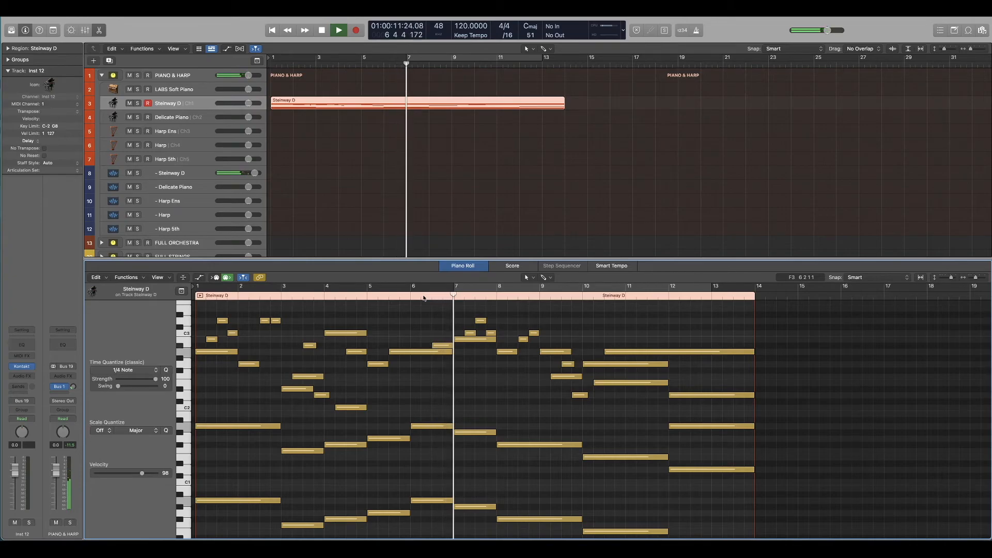
pyautogui.press('space')
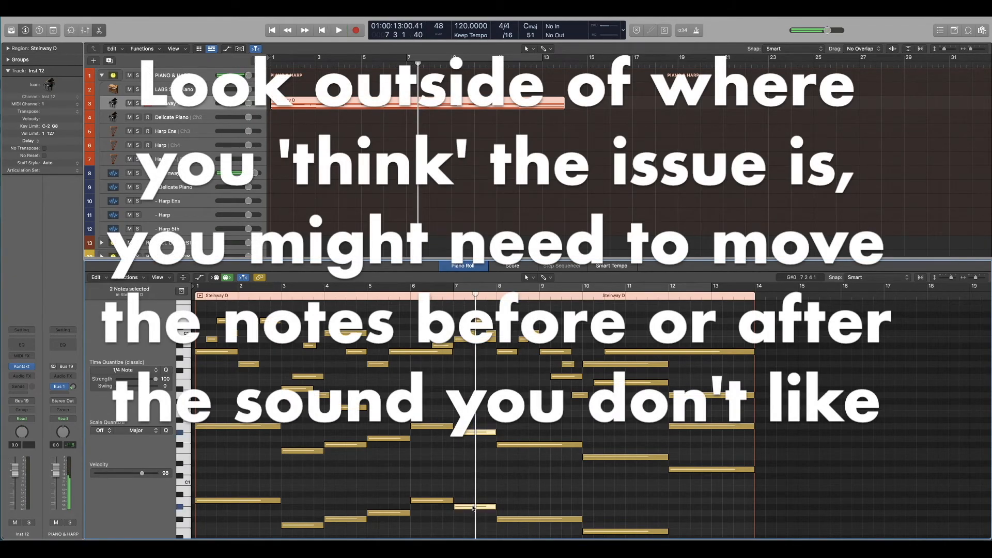
# Step: Try lowering both bar 7 bass notes to F#0 and F#1, and play the transition into bar 7
pyautogui.moveTo(473, 508); pyautogui.dragTo(473, 521)
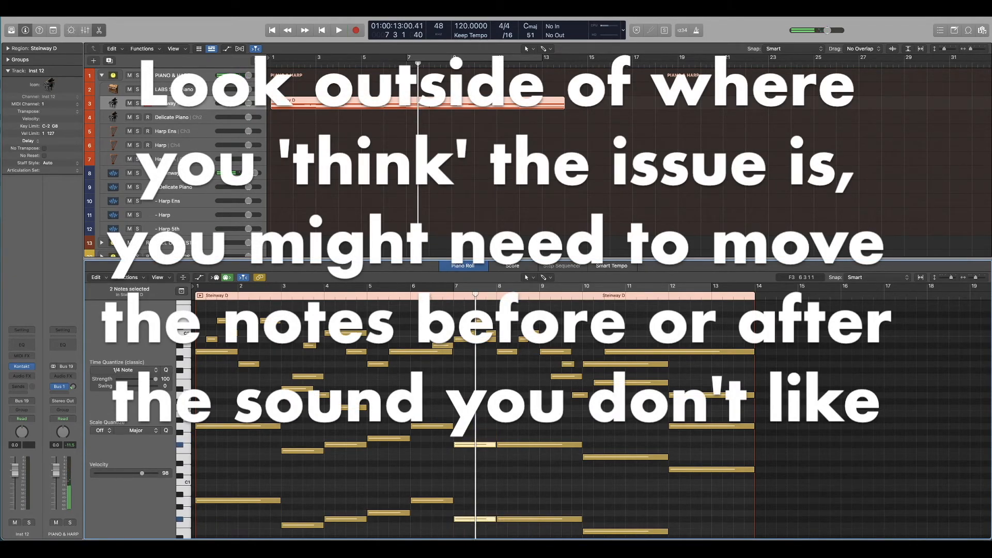
pyautogui.press('space')
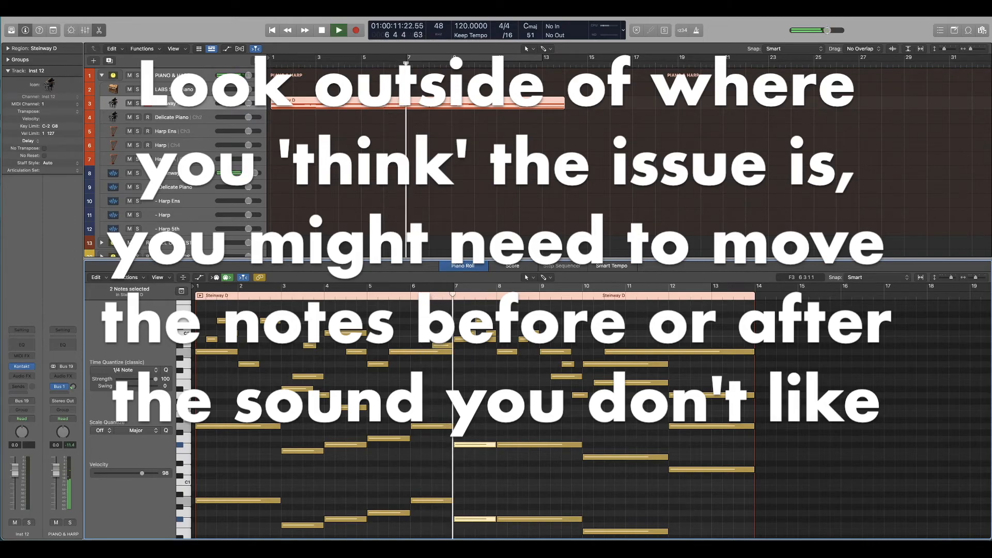
pyautogui.press('space')
pyautogui.scroll(-5, 470, 440)
pyautogui.scroll(2, 470, 440)
# Step: Move both bar 7 bass notes back up to G0 and G1, play the transition, and deselect them
pyautogui.moveTo(467, 445); pyautogui.dragTo(466, 439)
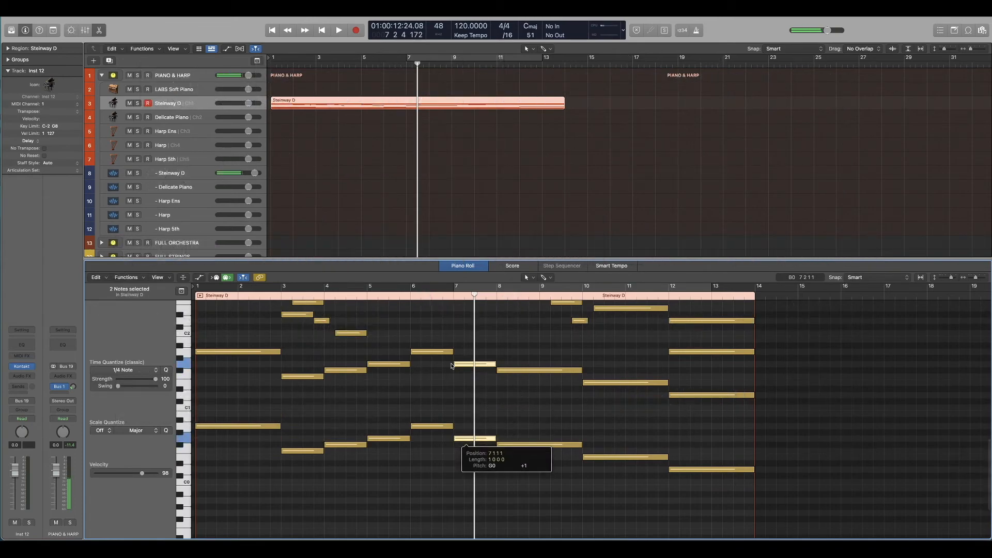
pyautogui.press('space')
pyautogui.scroll(1, 471, 335)
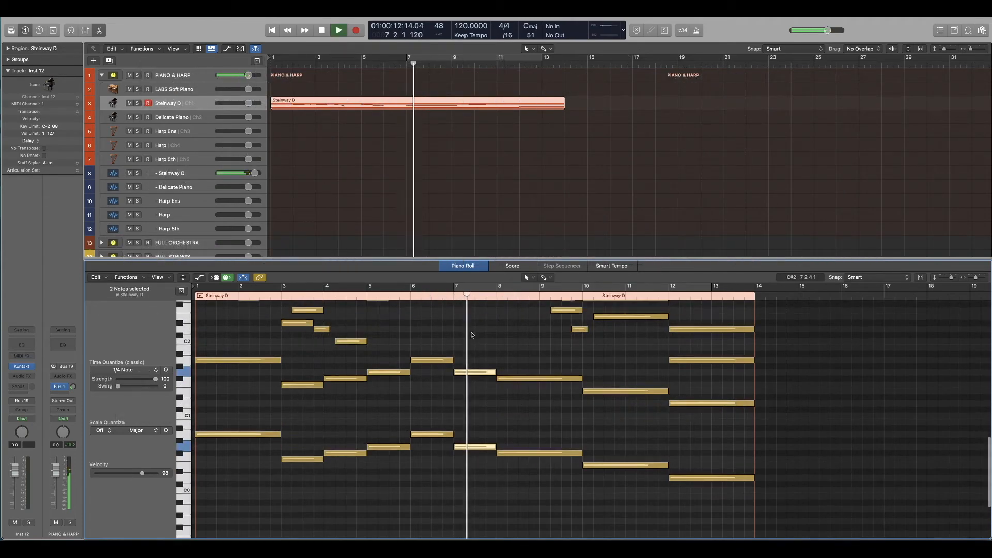
pyautogui.scroll(1, 471, 335)
pyautogui.press('space')
pyautogui.click(471, 354)
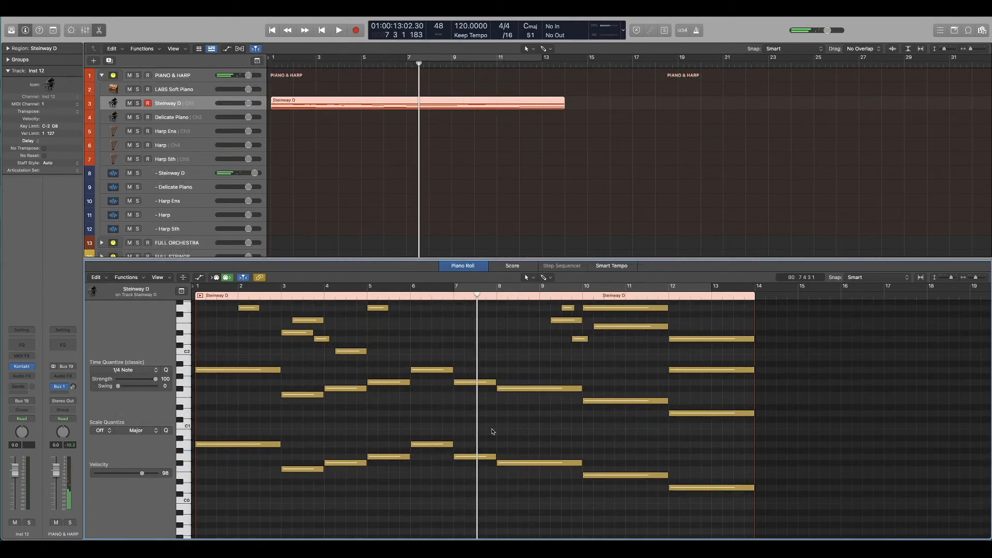
pyautogui.scroll(1, 485, 433)
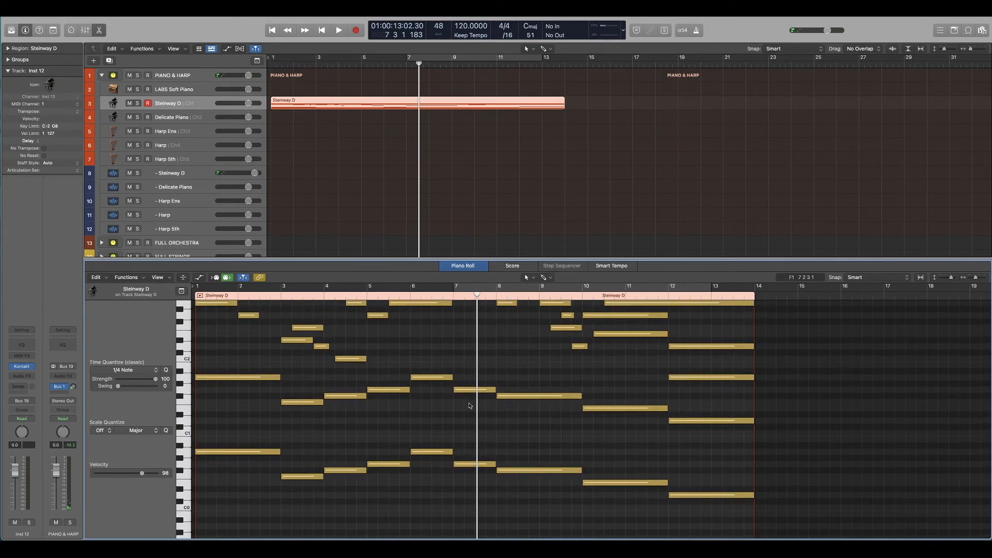
# Step: Try the upper bar 7 bass note at E1 and play the transition from bar 6
pyautogui.moveTo(464, 466); pyautogui.dragTo(468, 431)
pyautogui.doubleClick(431, 297)
pyautogui.doubleClick(431, 297)
pyautogui.scroll(-1, 471, 408)
pyautogui.doubleClick(431, 298)
pyautogui.doubleClick(430, 297)
pyautogui.doubleClick(430, 297)
pyautogui.moveTo(467, 388)
pyautogui.mouseDown()
pyautogui.moveTo(467, 461)
pyautogui.moveTo(468, 406)
pyautogui.mouseUp()
pyautogui.doubleClick(431, 297)
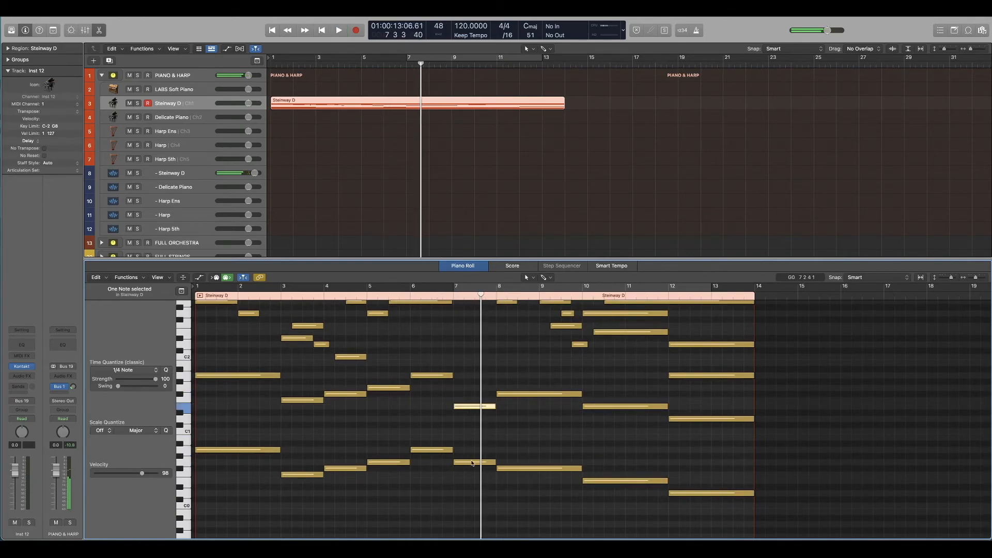
# Step: Try the lower bar 7 bass note at B0 and play from bar 6
pyautogui.moveTo(471, 462); pyautogui.dragTo(471, 437)
pyautogui.scroll(2, 467, 434)
pyautogui.doubleClick(412, 297)
pyautogui.press('space')
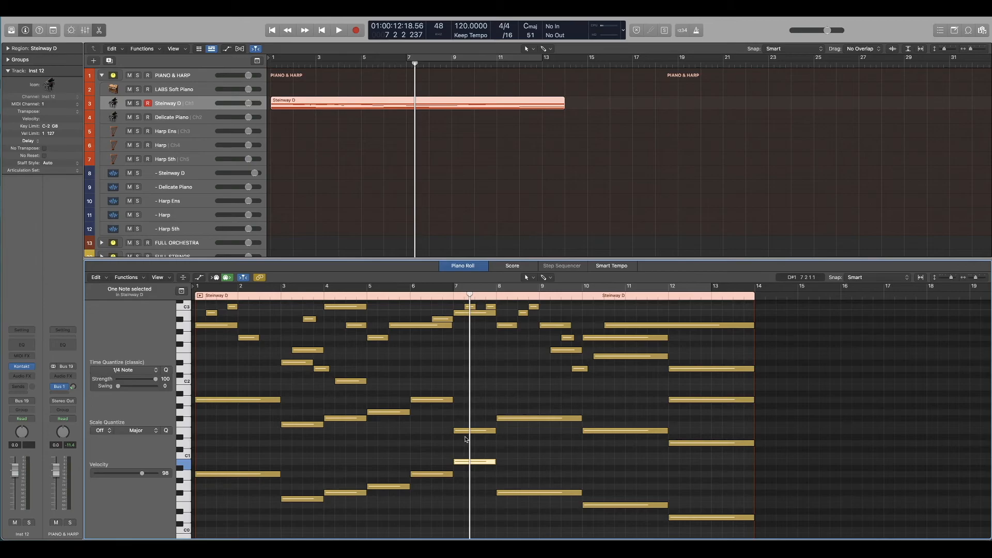
# Step: Return the two bar 7 bass notes to G1 and G0 and deselect them
pyautogui.moveTo(467, 431); pyautogui.dragTo(468, 411)
pyautogui.moveTo(467, 462); pyautogui.dragTo(468, 487)
pyautogui.click(469, 469)
pyautogui.scroll(1, 468, 469)
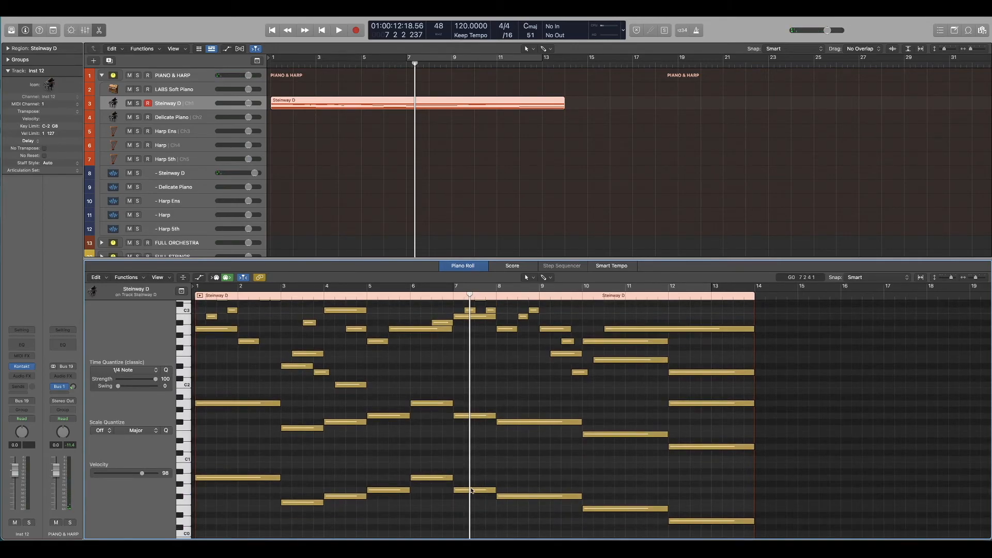
# Step: Lower the bar 7 bass notes to E0 and E1, playing the transition after each change
pyautogui.moveTo(471, 491); pyautogui.dragTo(471, 510)
pyautogui.press('space')
pyautogui.press('space')
pyautogui.moveTo(468, 416); pyautogui.dragTo(483, 437)
pyautogui.press('space')
# Step: Raise the lower bar 7 bass note to B0 and play the transition from bar 6
pyautogui.press('space')
pyautogui.press('space')
pyautogui.click(447, 296)
pyautogui.press('space')
pyautogui.moveTo(467, 510); pyautogui.dragTo(467, 473)
pyautogui.click(445, 297)
pyautogui.press('space')
# Step: Raise the lower bar 7 bass note another semitone to C1 and replay from bar 6
pyautogui.press('space')
pyautogui.hotkey('alt', 'Up')
pyautogui.click(414, 296)
pyautogui.press('space')
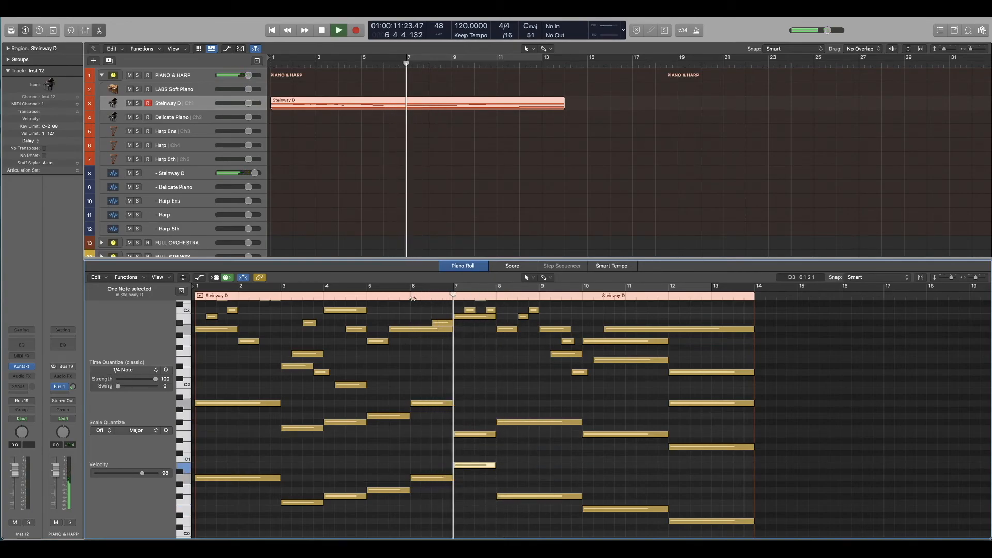
pyautogui.press('space')
pyautogui.hotkey('alt', 'Up')
pyautogui.press('space')
pyautogui.click(443, 394)
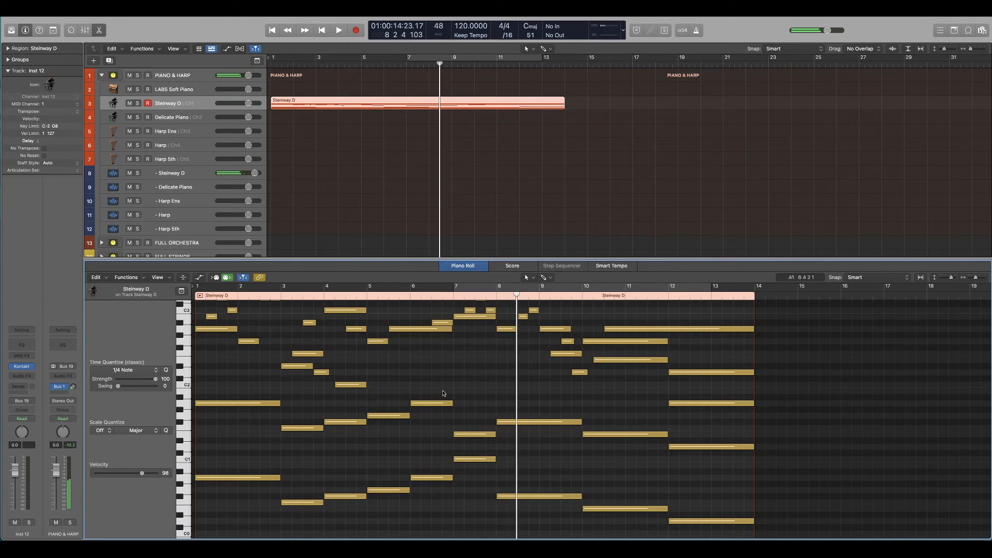
pyautogui.click(412, 296)
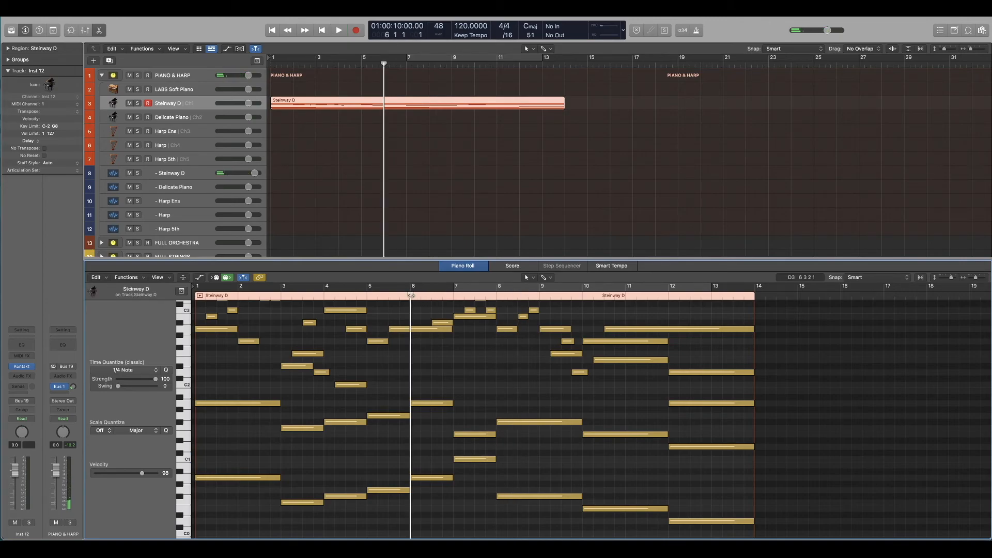
pyautogui.press('space')
# Step: Rework the lower bass line in bars 8 and 9 into one-bar notes, D1 and C1, and play from bar 7
pyautogui.scroll(1, 516, 465)
pyautogui.moveTo(517, 511); pyautogui.dragTo(517, 462)
pyautogui.click(454, 296)
pyautogui.moveTo(581, 462); pyautogui.dragTo(559, 473)
pyautogui.click(454, 296)
pyautogui.click(454, 296)
# Step: Split the lower bass note spanning bars 10 and 11 into two one-bar E0 notes and play from bar 10
pyautogui.scroll(-3, 517, 406)
pyautogui.moveTo(666, 460); pyautogui.dragTo(625, 460)
pyautogui.keyDown('alt'); pyautogui.moveTo(604, 460); pyautogui.dragTo(647, 460); pyautogui.keyUp('alt')
pyautogui.click(583, 296)
# Step: Lengthen the D2 note at the end of bar 9 so it extends to beat 2 of bar 10
pyautogui.scroll(1, 589, 348)
pyautogui.moveTo(587, 350); pyautogui.dragTo(592, 350)
pyautogui.press('space')
# Step: Play the whole piece from the beginning with the revised bass line
pyautogui.click(569, 375)
pyautogui.press('Return')
pyautogui.press('space')
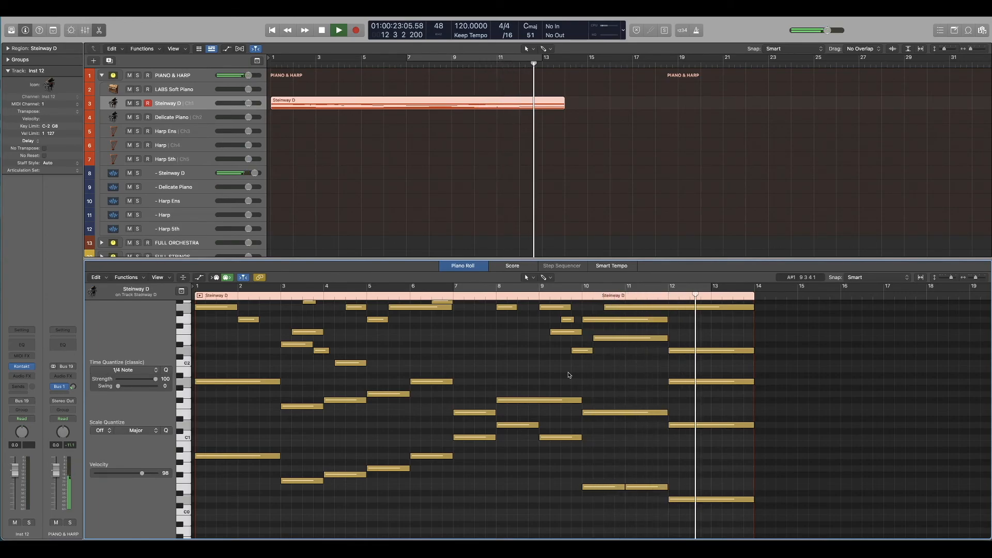
pyautogui.press('space')
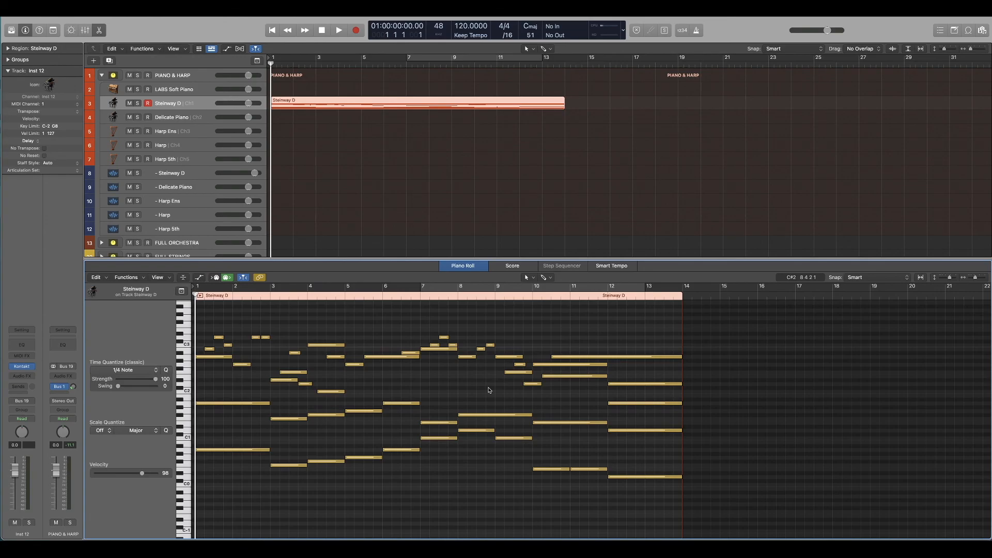
pyautogui.moveTo(660, 316); pyautogui.dragTo(206, 519)
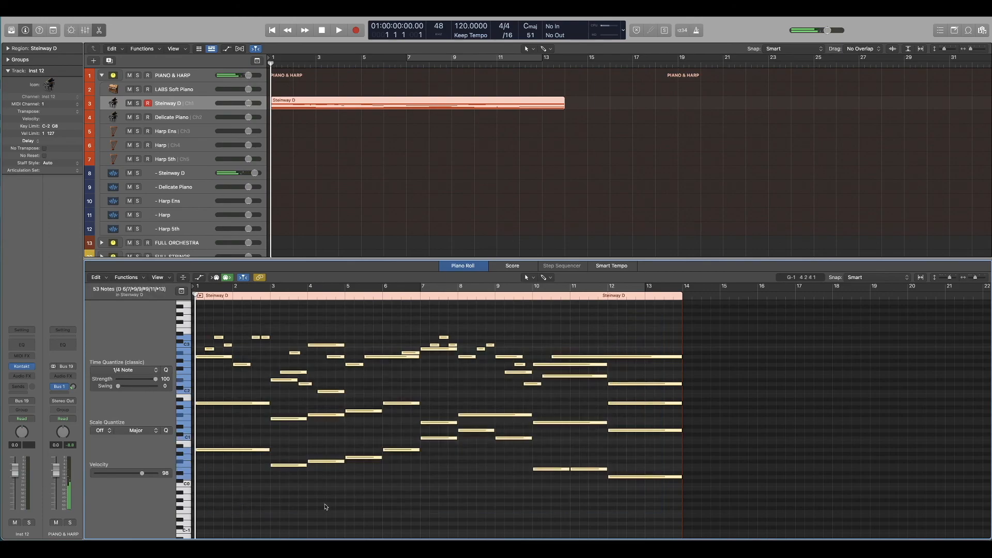
pyautogui.click(325, 506)
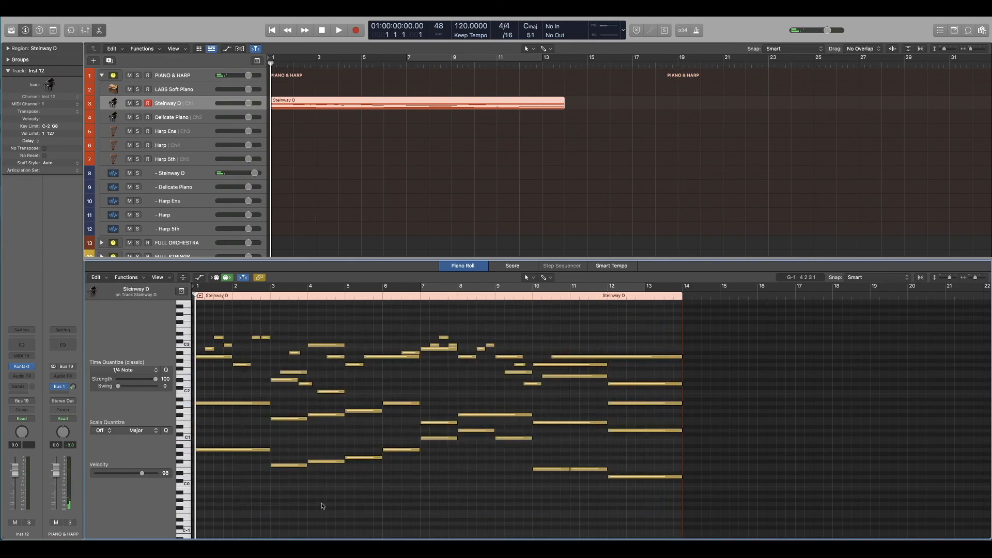